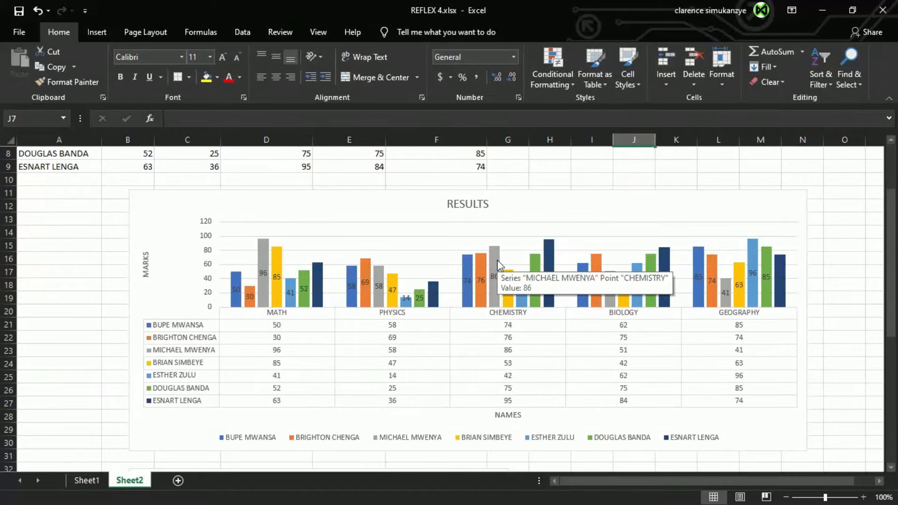
Step: Minimize the REFLEX 4.xlsx workbook window
scroll(498, 265, "up", 1)
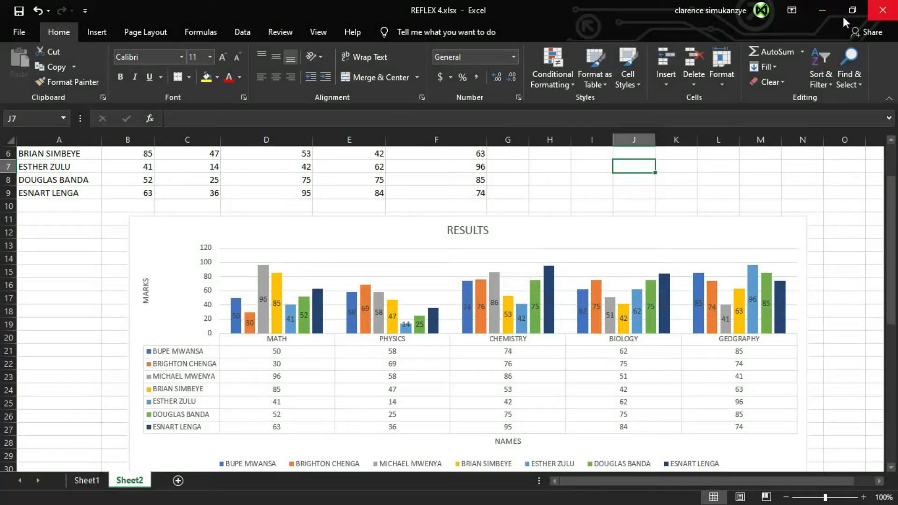
left_click(820, 8)
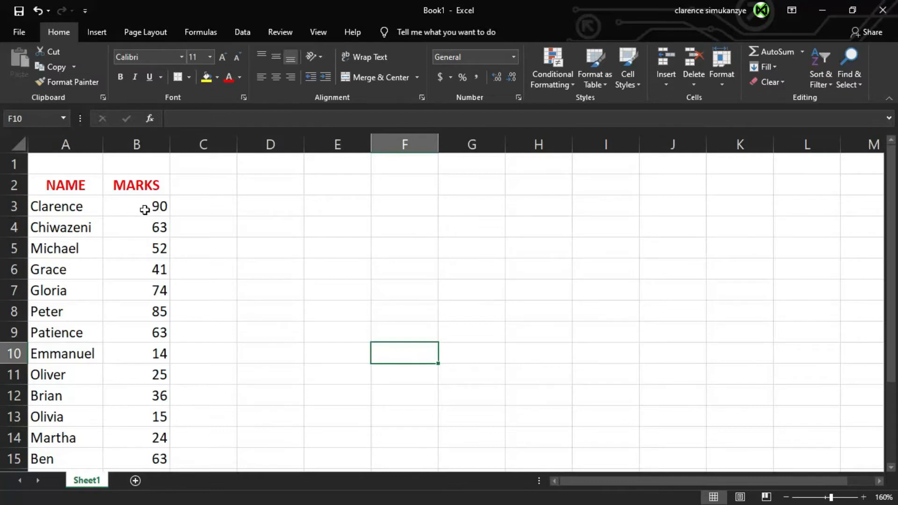
Step: Enter the heading PERCENTAGE in C2 and widen column C to fit it
left_click(185, 208)
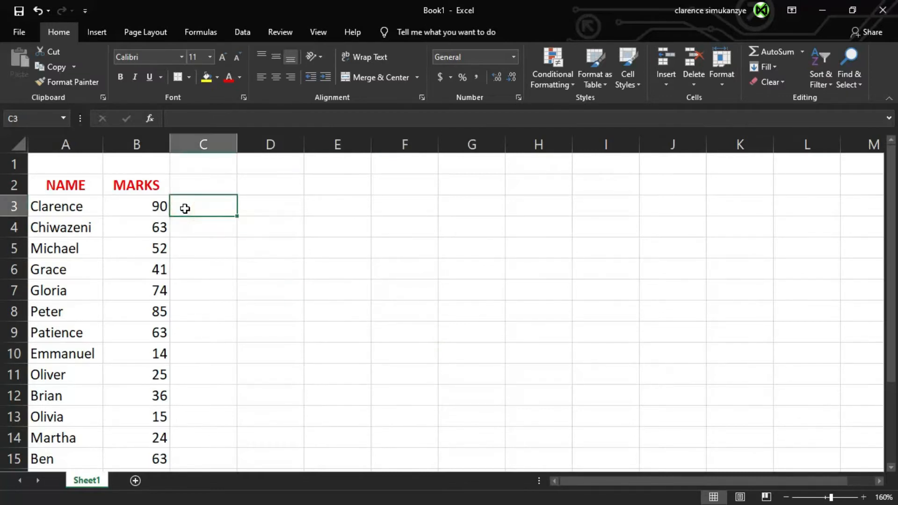
left_click_drag(191, 210, 184, 468)
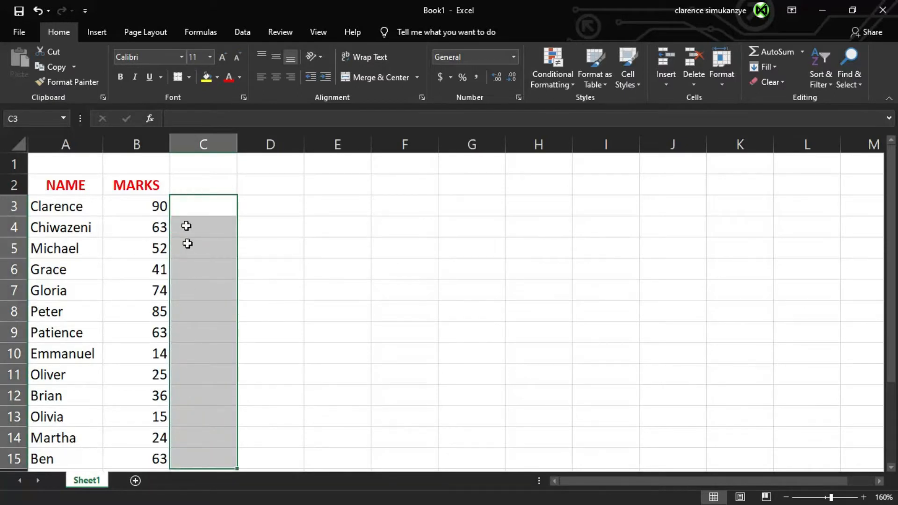
left_click(182, 184)
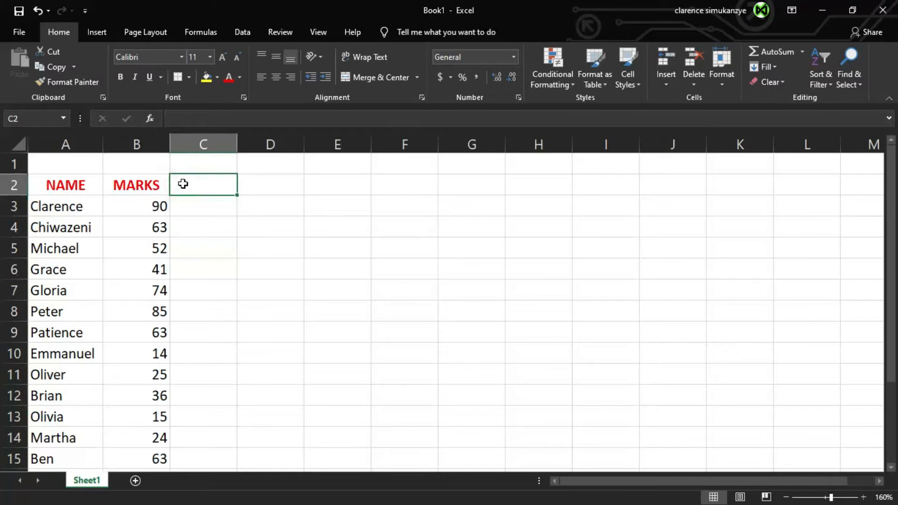
type("per")
key("BackSpace")
key("BackSpace")
key("BackSpace")
type("PERCENTAGE")
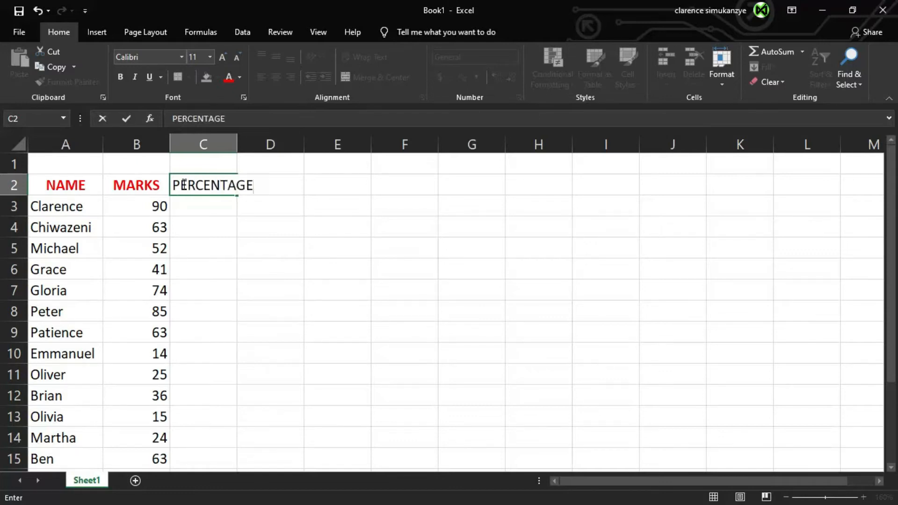
double_click(238, 137)
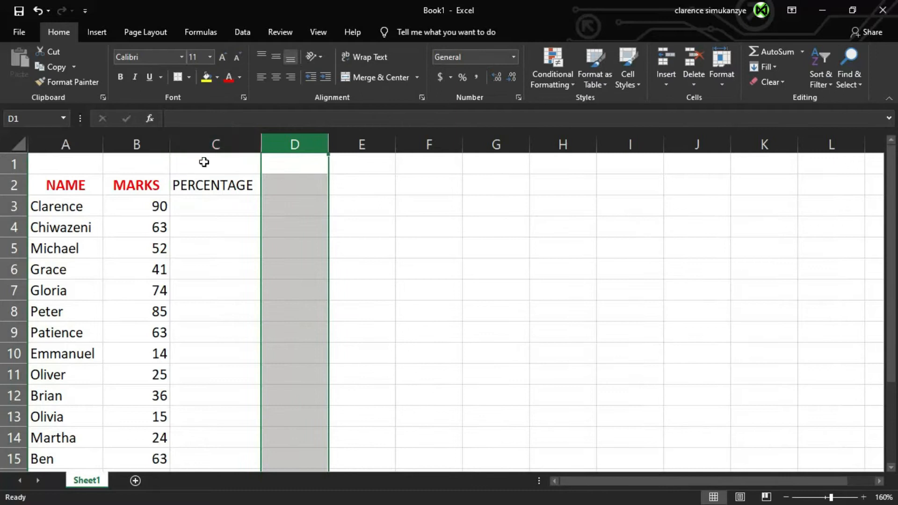
Step: Make the PERCENTAGE heading in C2 bold and red
left_click(206, 184)
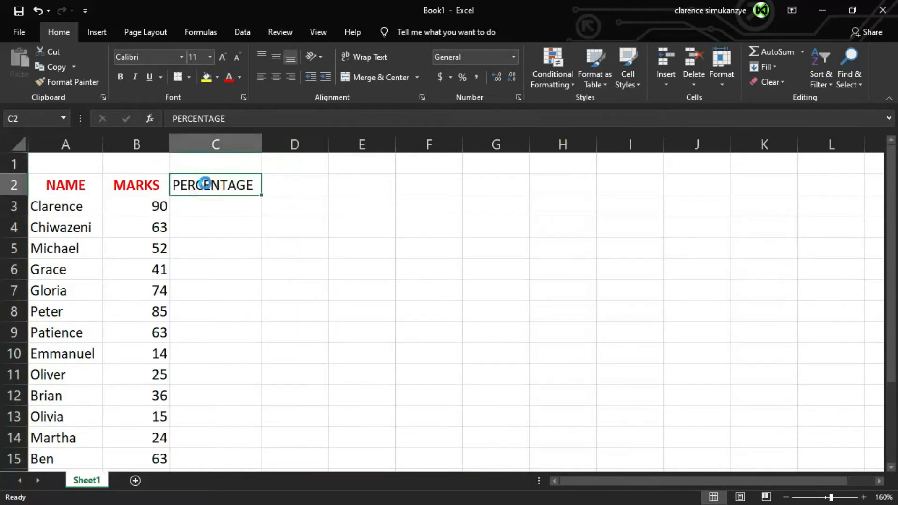
key("ctrl+b")
left_click(228, 78)
left_click(275, 212)
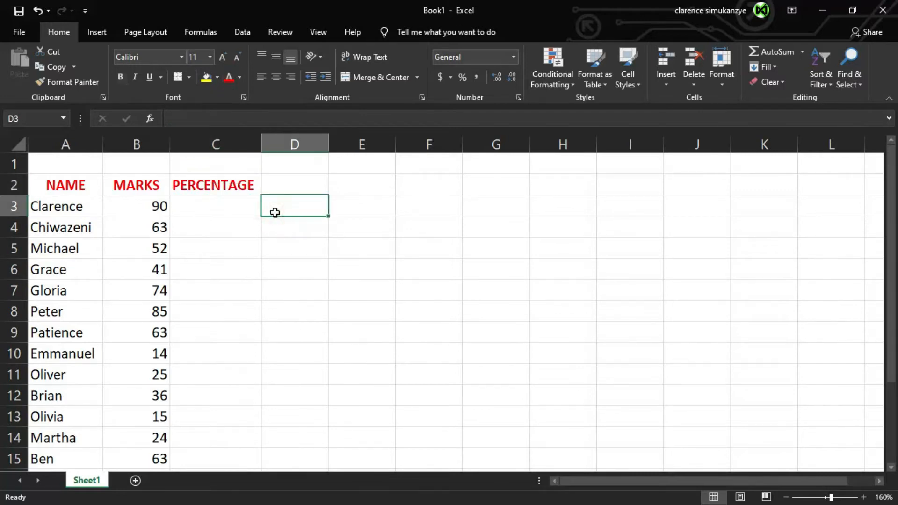
left_click(234, 205)
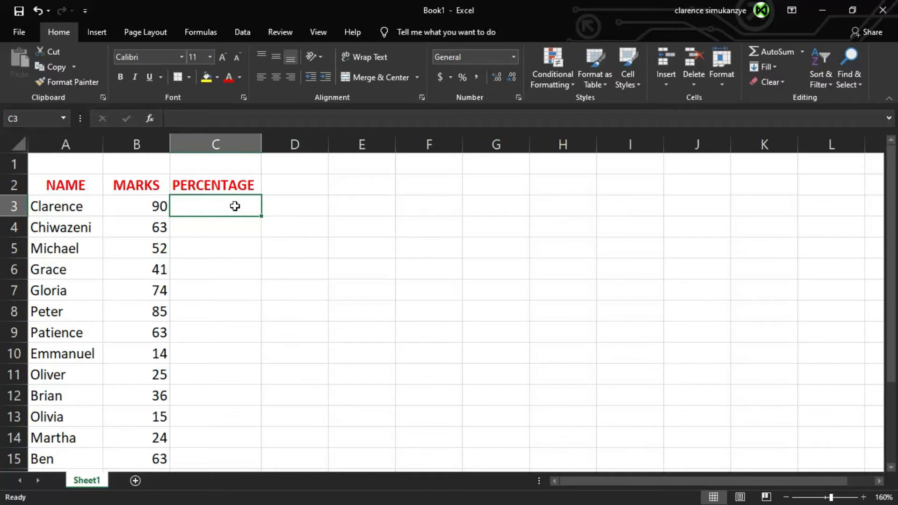
left_click(140, 205)
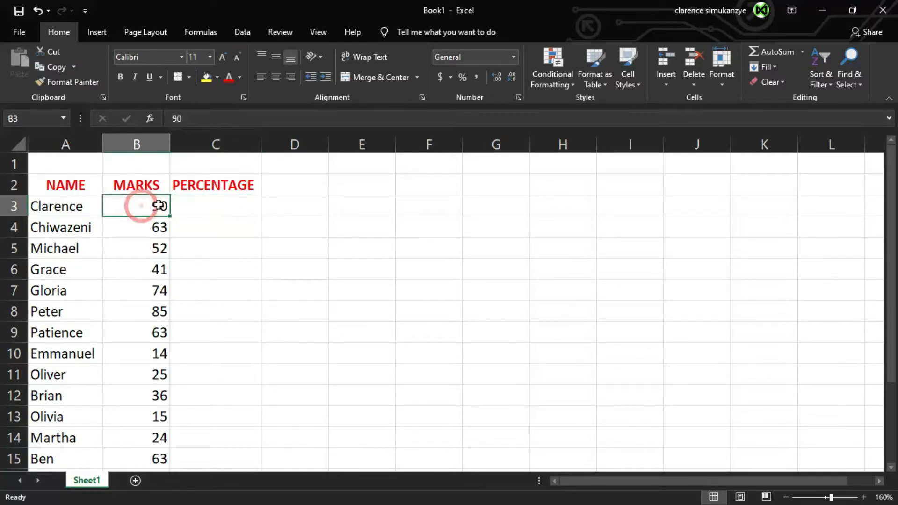
left_click(220, 204)
left_click(125, 229)
left_click(206, 229)
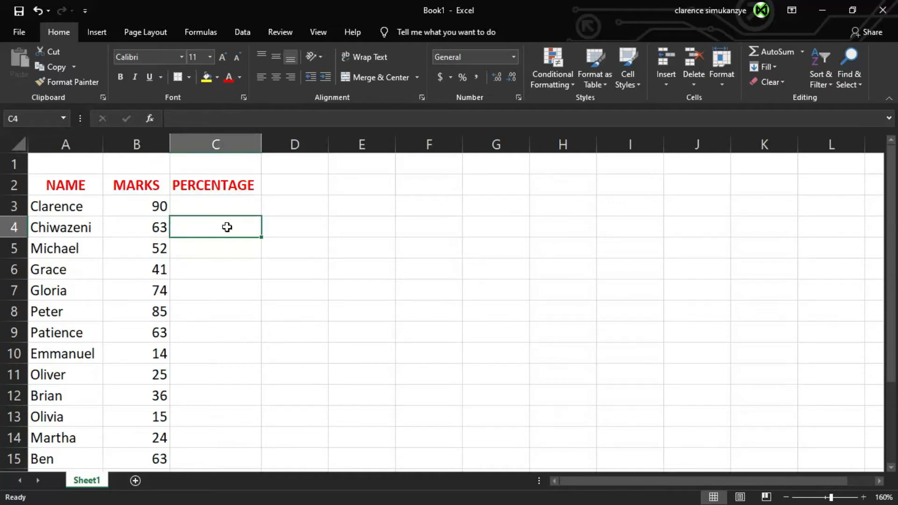
Step: Set the number format of cell C3 to Percentage
left_click(215, 203)
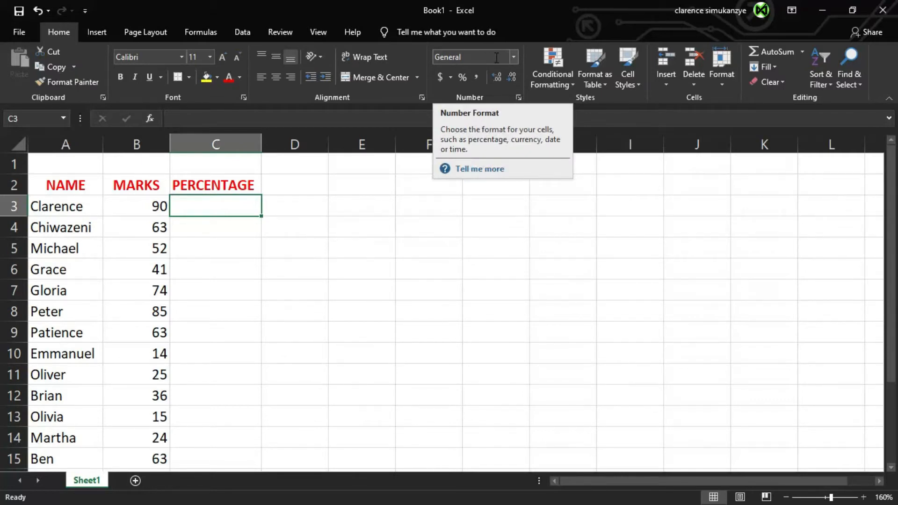
left_click(513, 57)
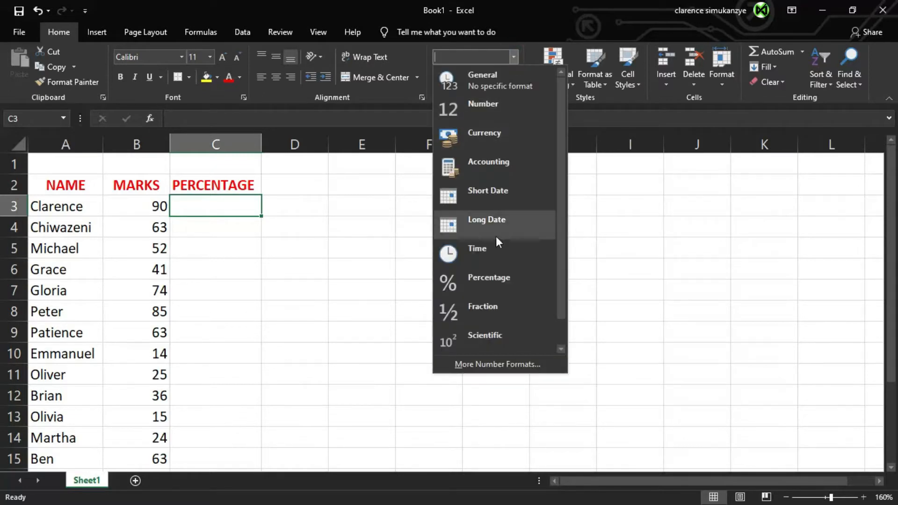
left_click(496, 277)
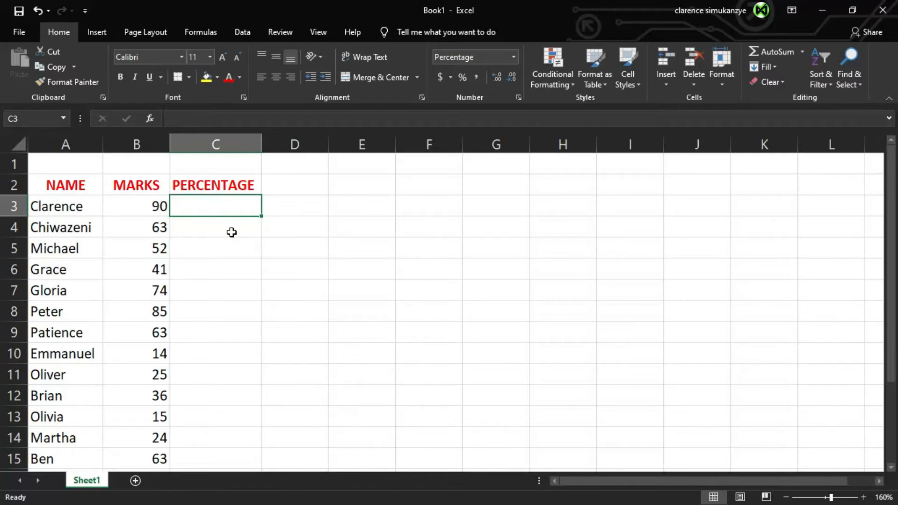
Step: Enter the formula =B3/100 in C3 to calculate the first student's percentage
key("F2")
type("=")
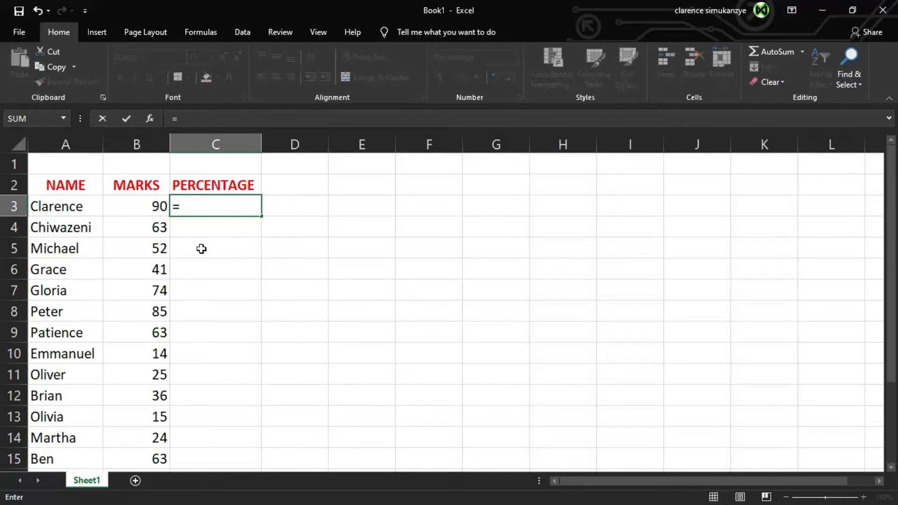
left_click(152, 206)
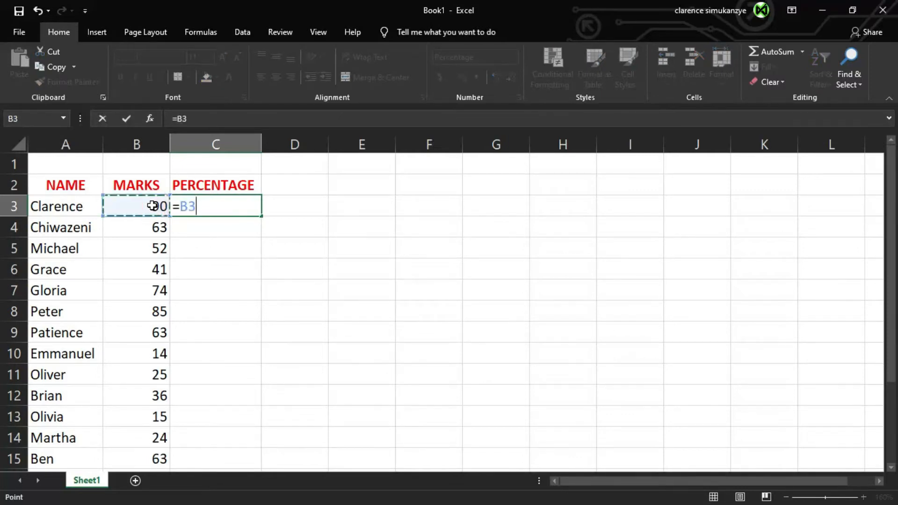
type("/ ")
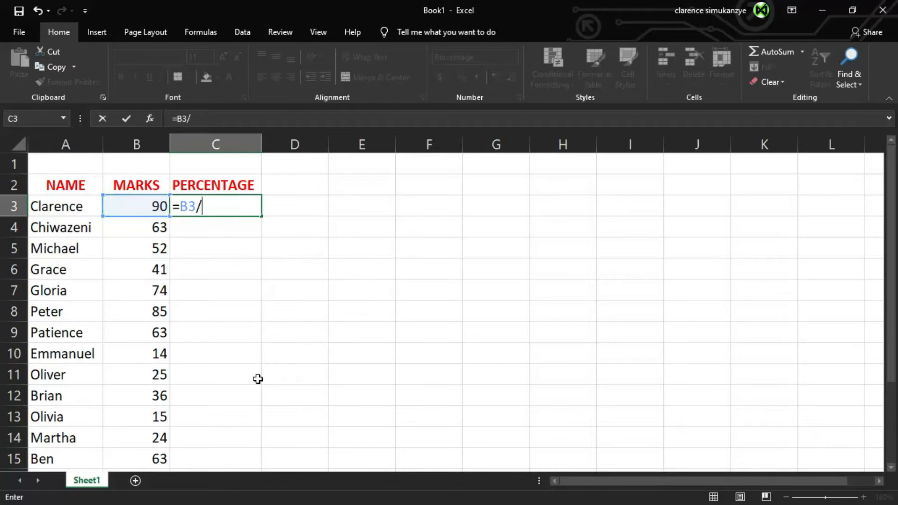
type("100")
key("Return")
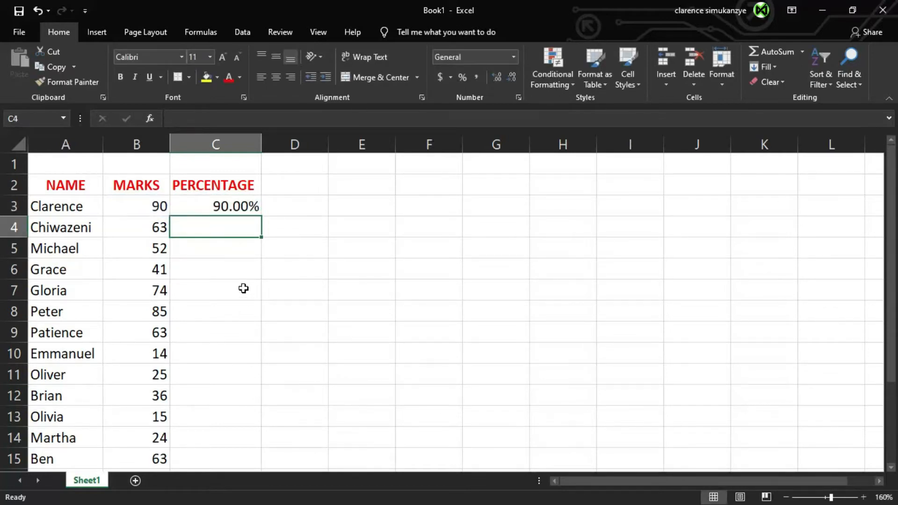
left_click(227, 209)
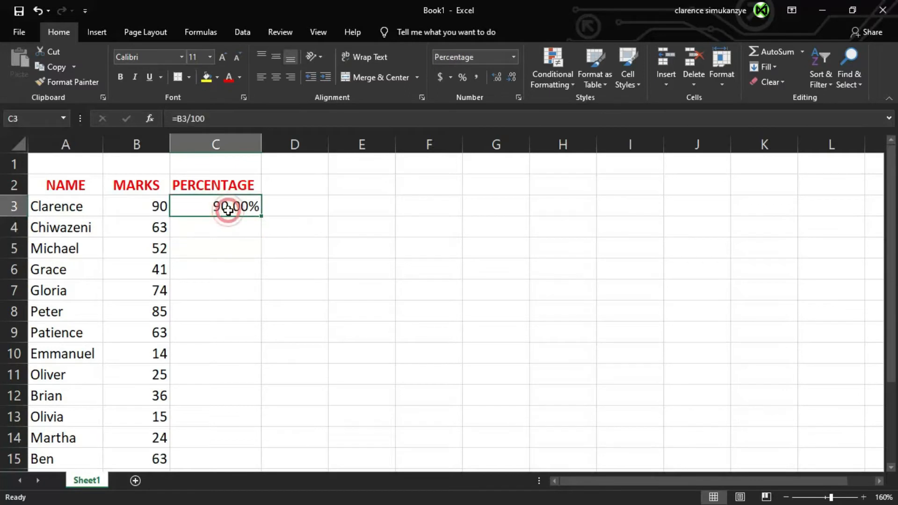
left_click(255, 227)
left_click(253, 209)
Step: Enter the label TOTAL in E1 and the value 150 in F1
left_click(341, 167)
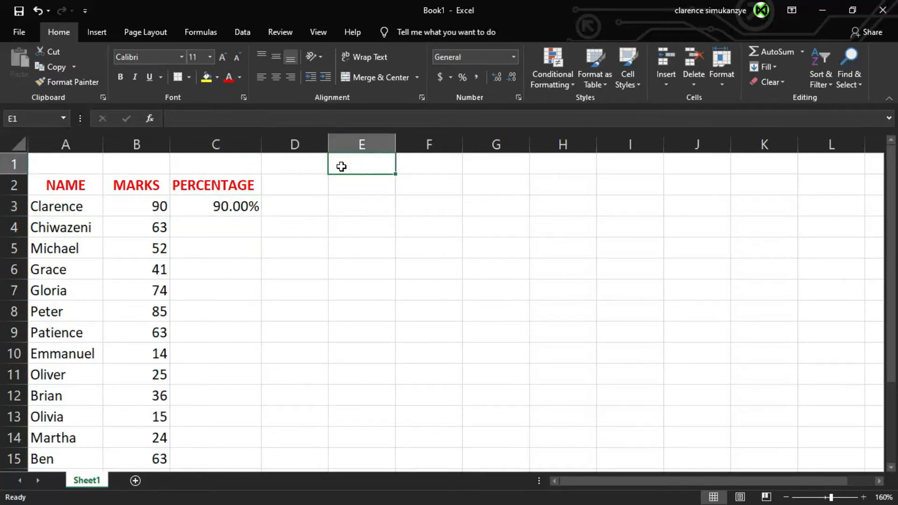
type("TO")
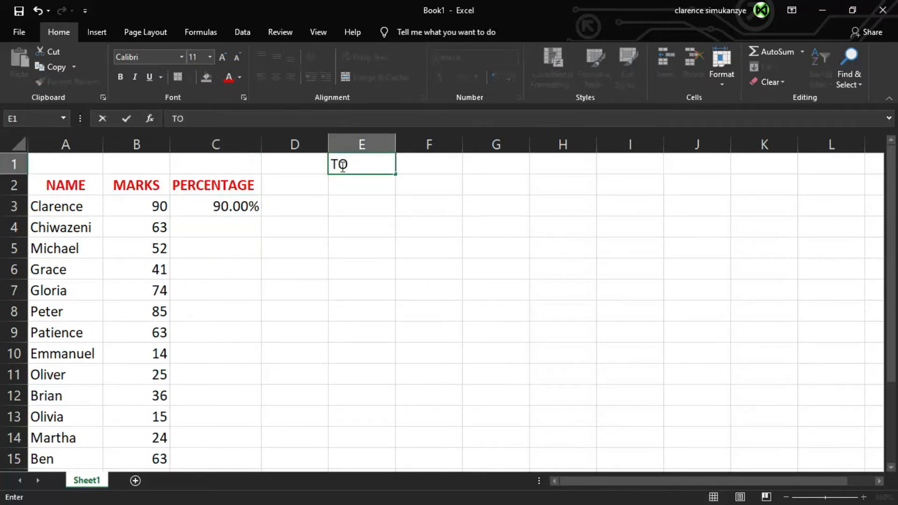
type("TAL")
key("Tab")
type("150")
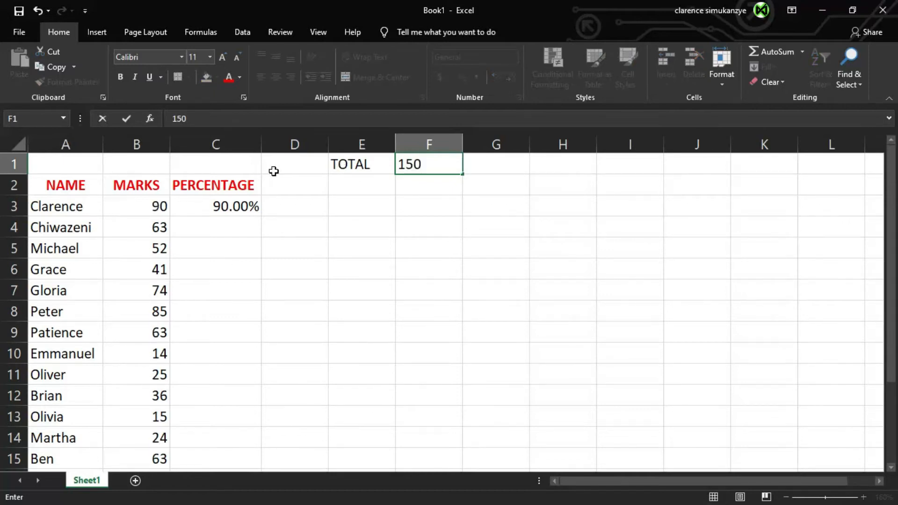
left_click(220, 203)
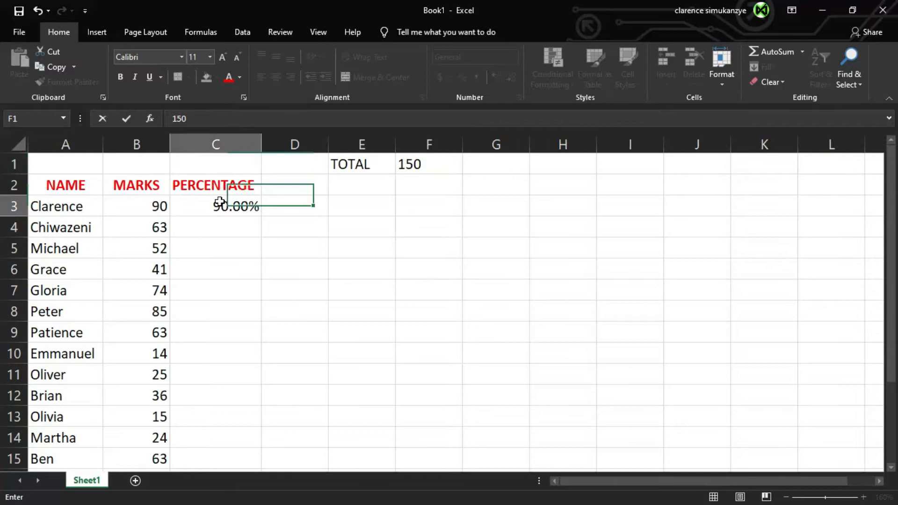
Step: Replace the formula in C3 with =B3/F1 so the mark is divided by the total cell
left_click(156, 207)
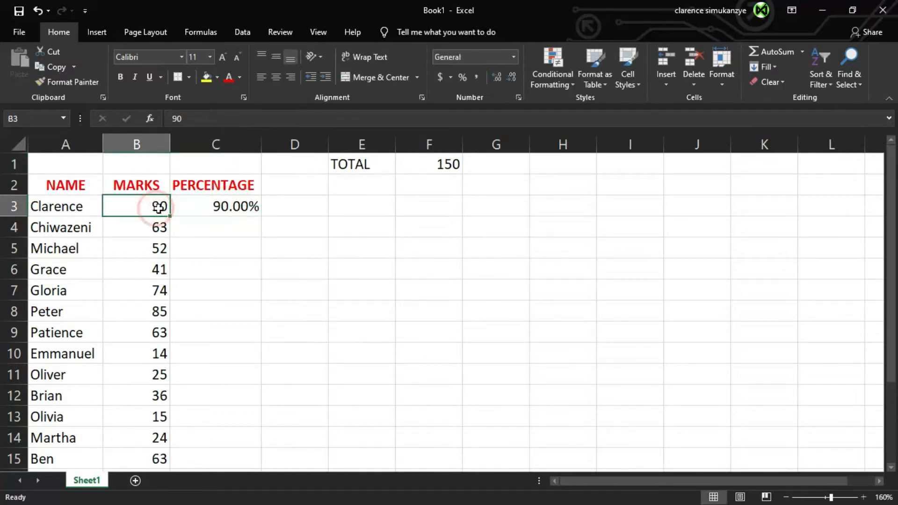
left_click(202, 208)
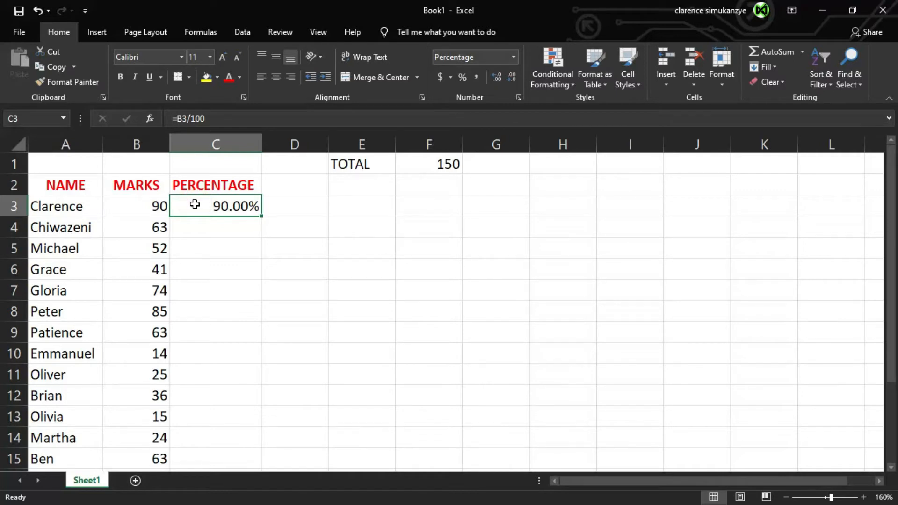
key("BackSpace")
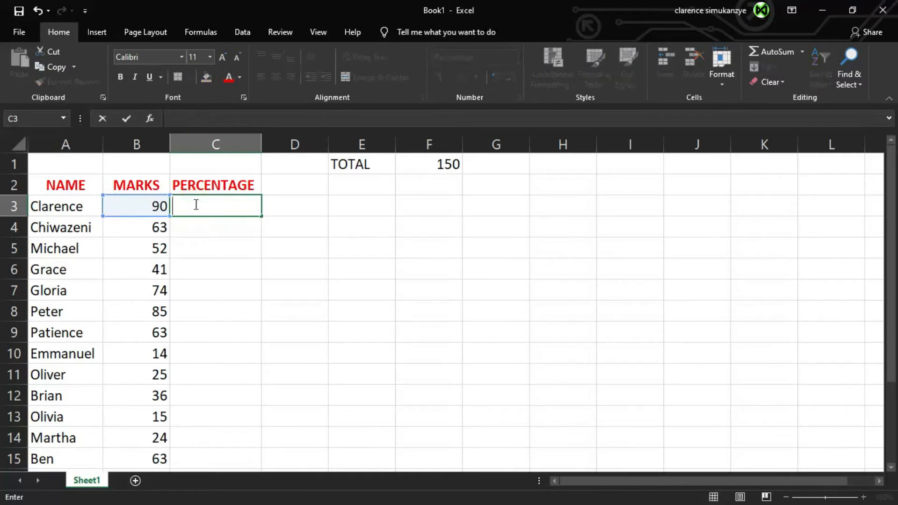
type("=")
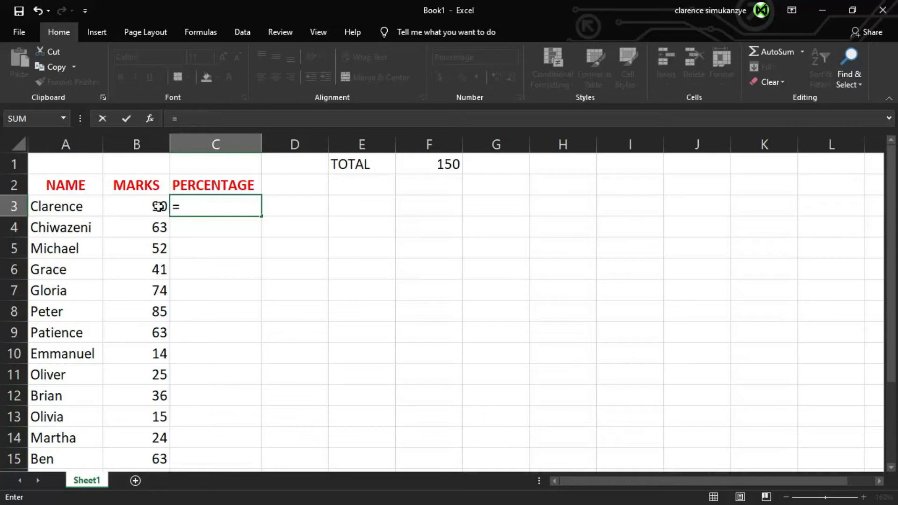
left_click(144, 207)
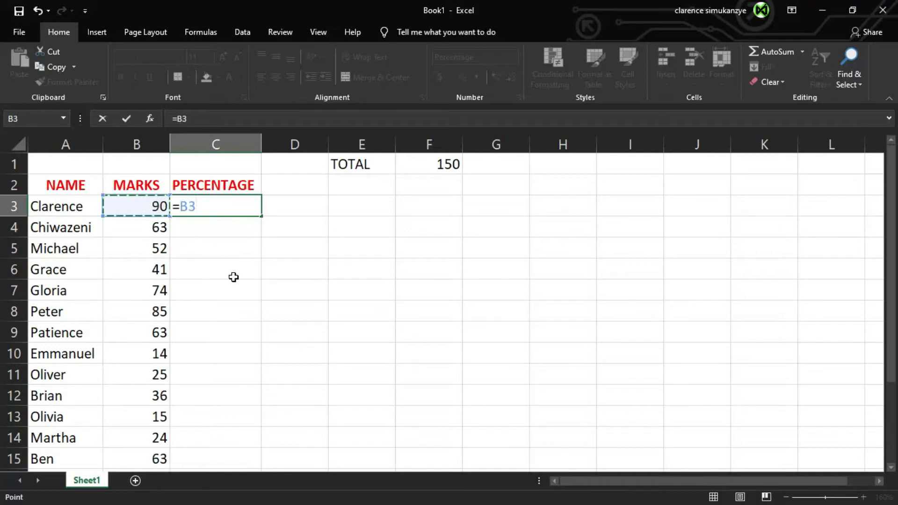
type("/")
left_click(439, 164)
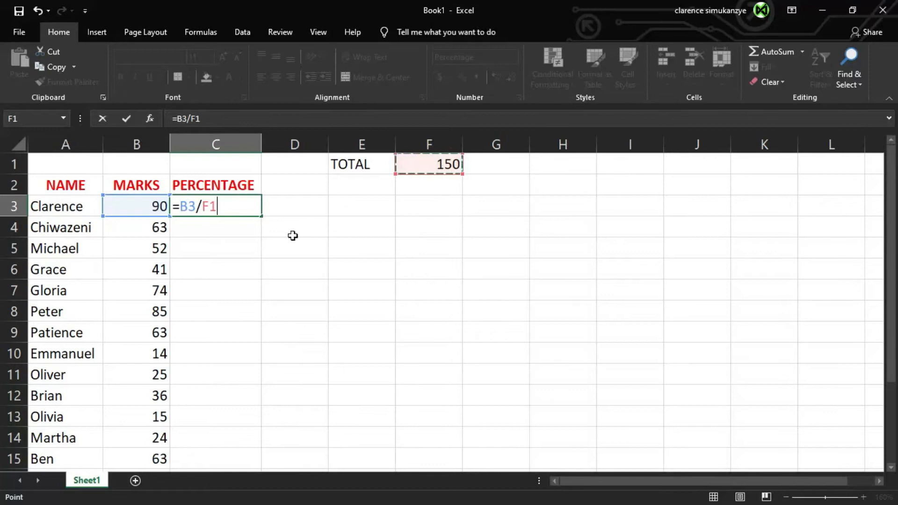
key("Return")
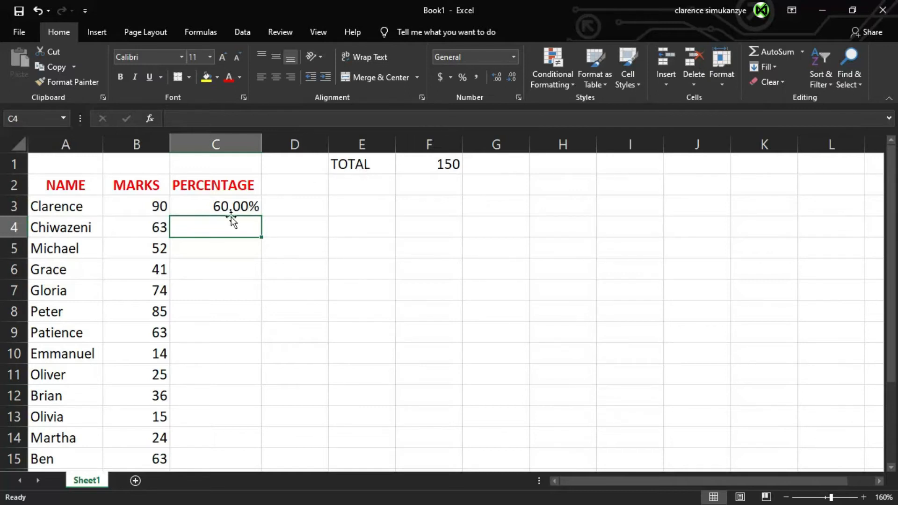
Step: Fill the C3 formula down through C15 and inspect the copied formulas in C4 and C5
left_click(258, 207)
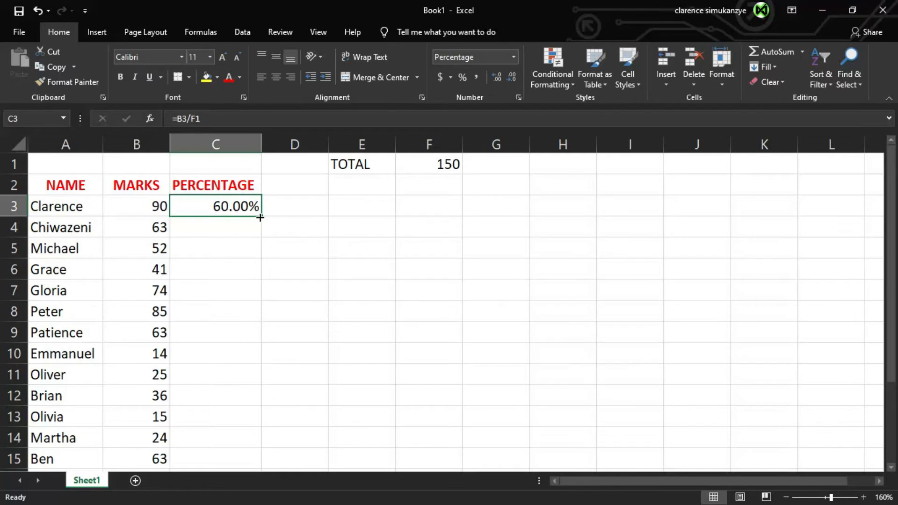
double_click(260, 217)
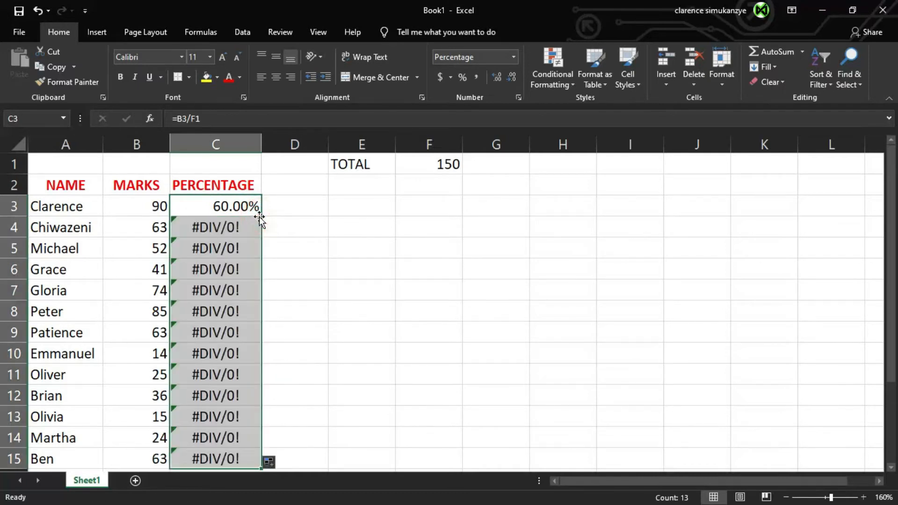
left_click(209, 227)
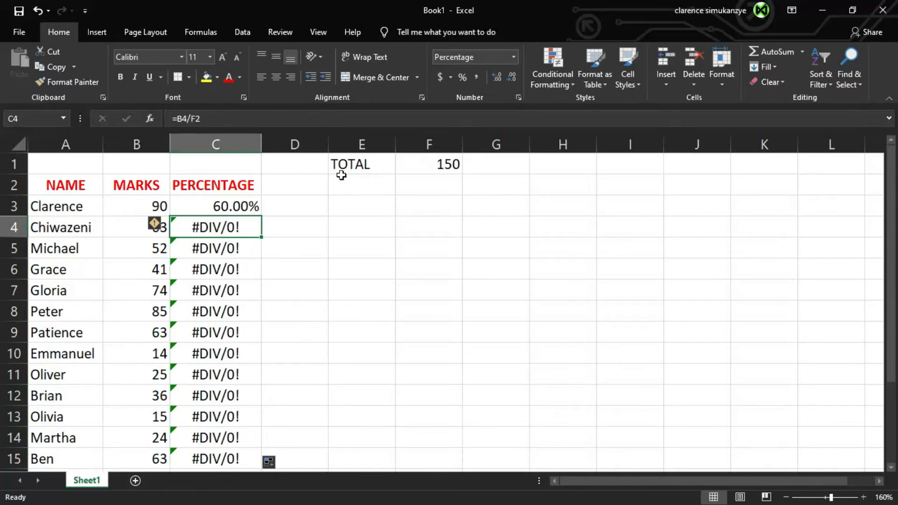
left_click(239, 244)
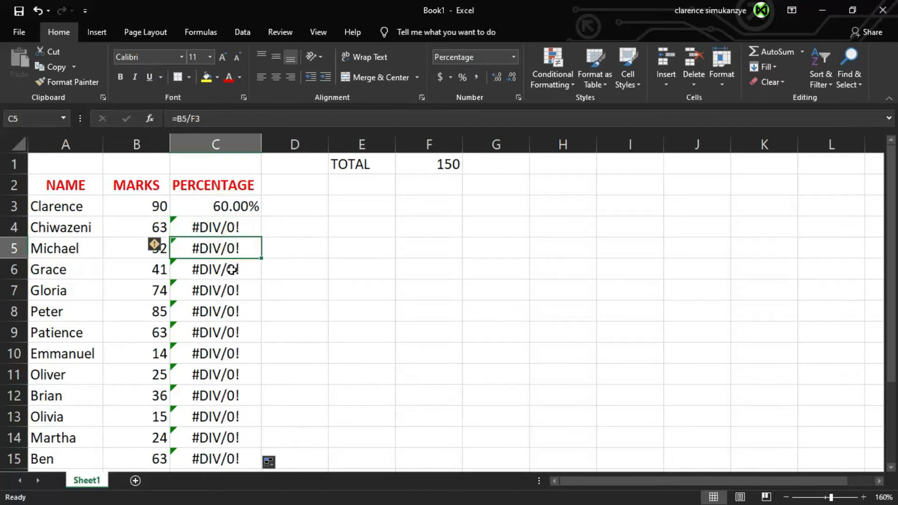
left_click(235, 267)
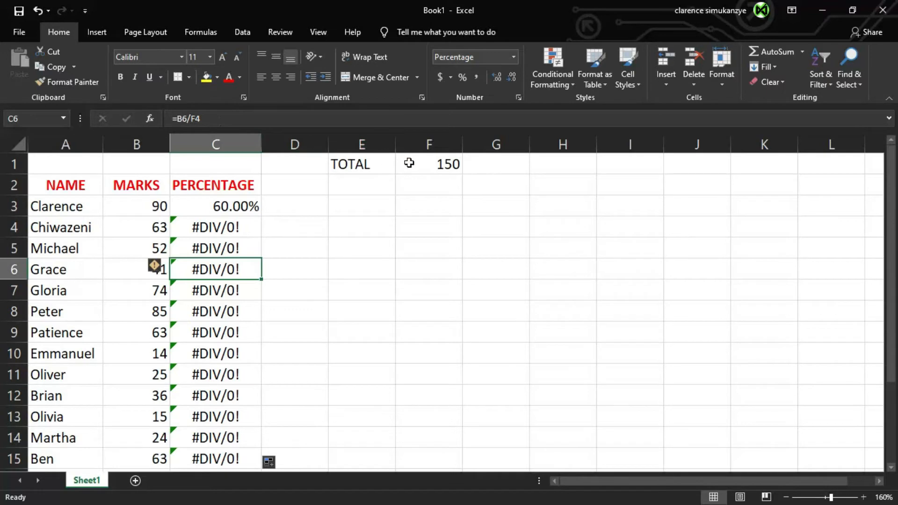
left_click(200, 116)
left_click_drag(200, 116, 190, 118)
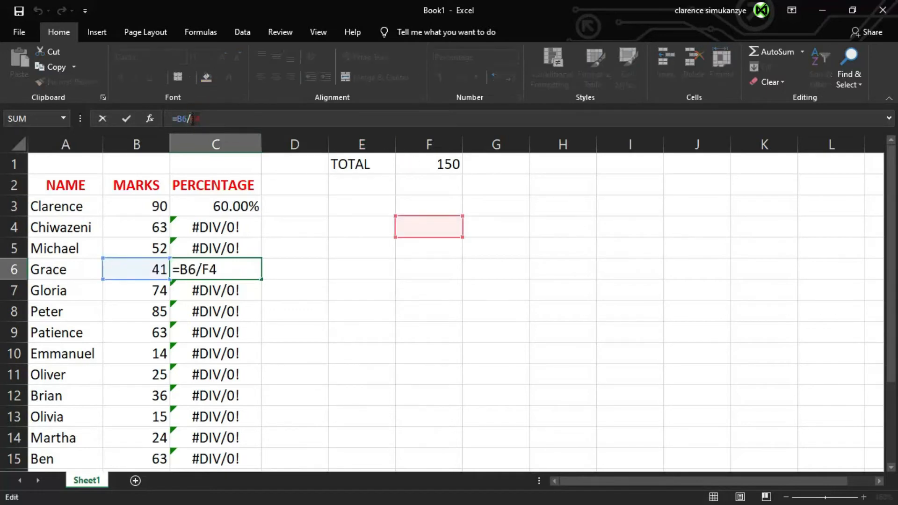
left_click(256, 247)
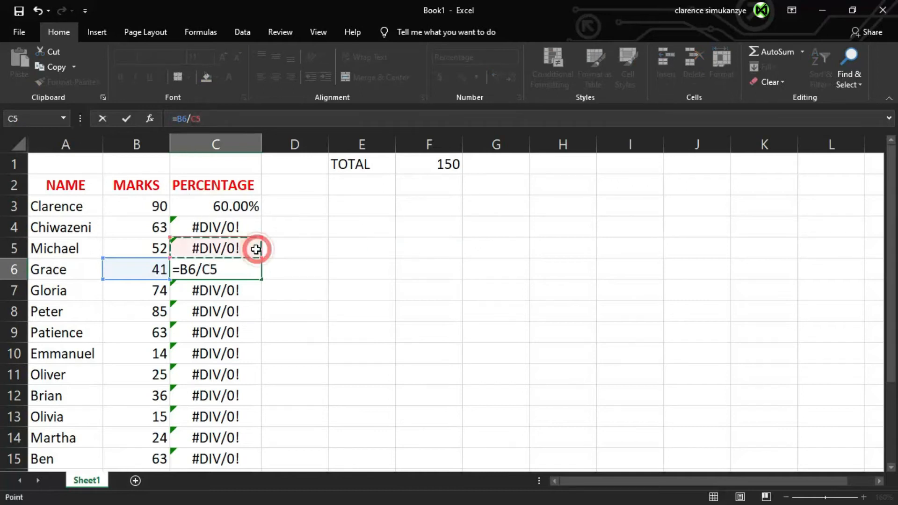
key("ctrl+y")
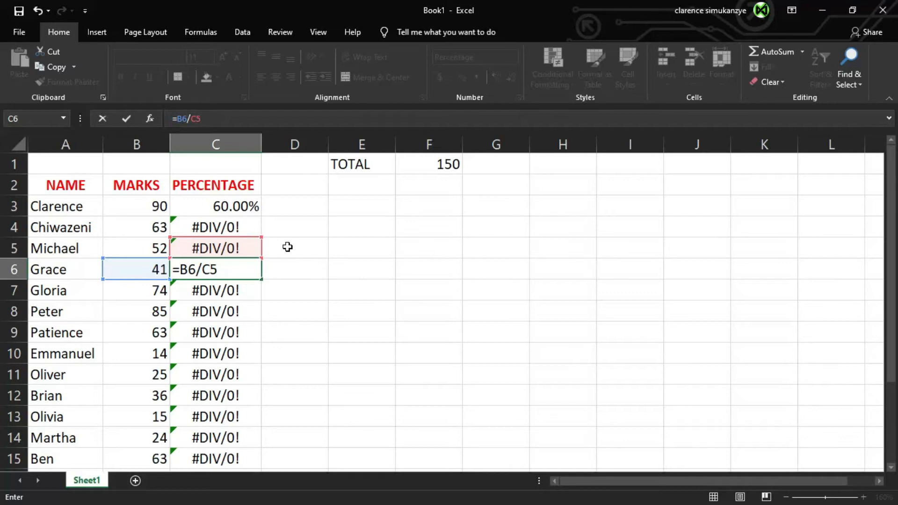
key("Escape")
Step: Undo the fill of the percentage formula down column C, keeping =B3/F1 in C3
key("ctrl+z")
key("ctrl+z")
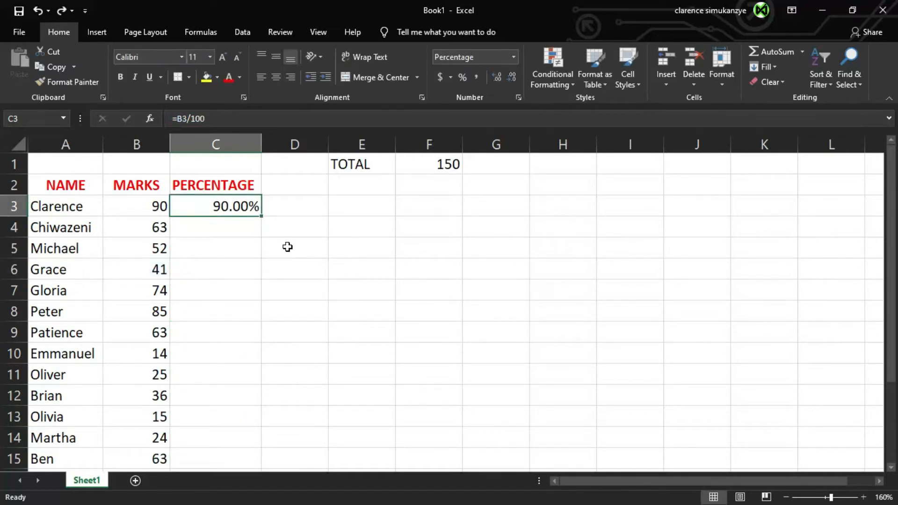
key("ctrl+y")
Step: Make the total cell reference in the C3 formula absolute, so it reads =B3/$F$1
left_click(192, 119)
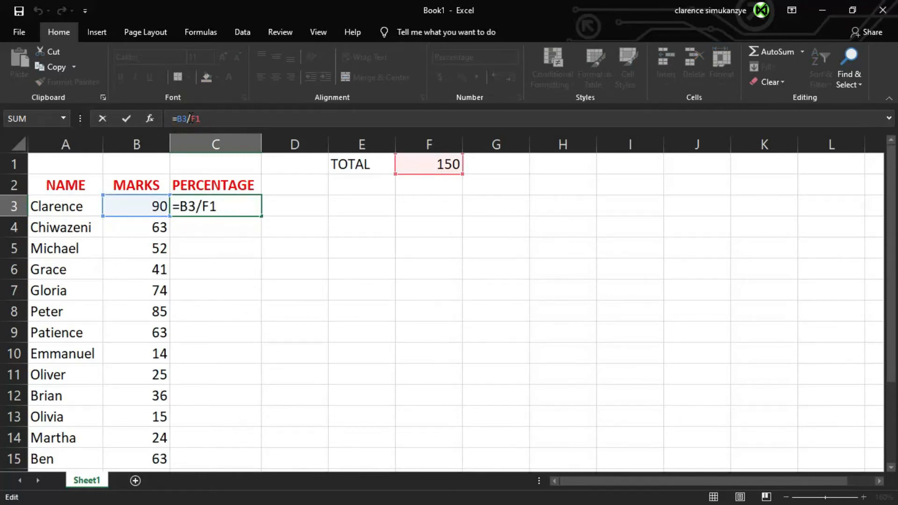
type("$")
left_click(200, 120)
type("$")
left_click(224, 206)
key("shift+Left")
key("shift+Left")
key("shift+Left")
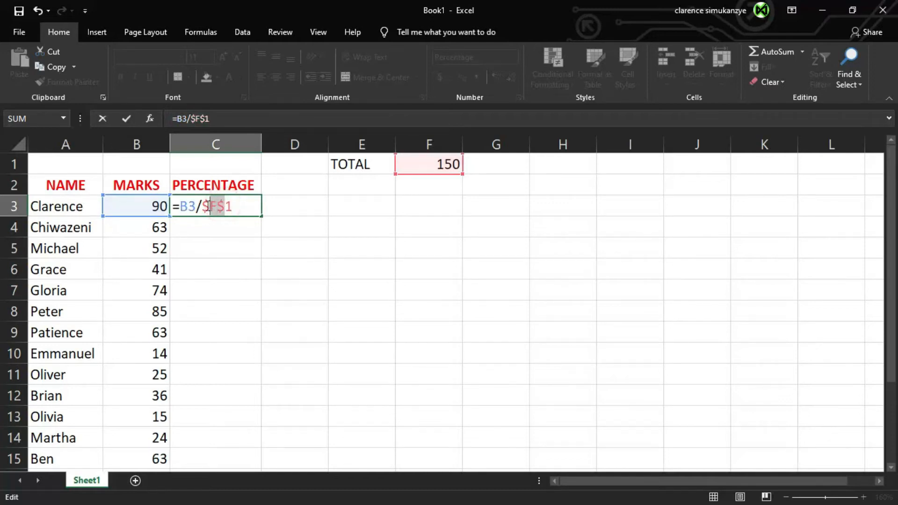
left_click_drag(233, 207, 205, 206)
key("Return")
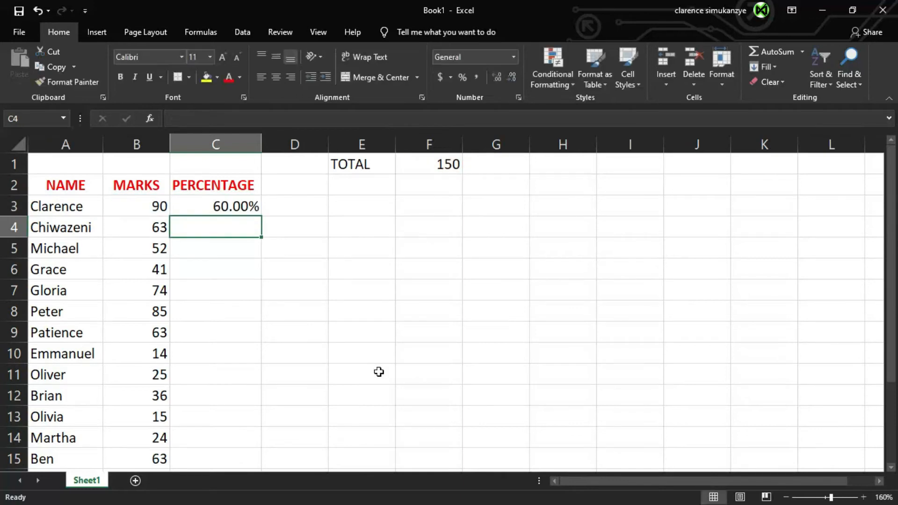
Step: Fill the absolute-reference formula from C3 down through C15 and inspect the formulas in C5, C6 and C3
left_click(250, 206)
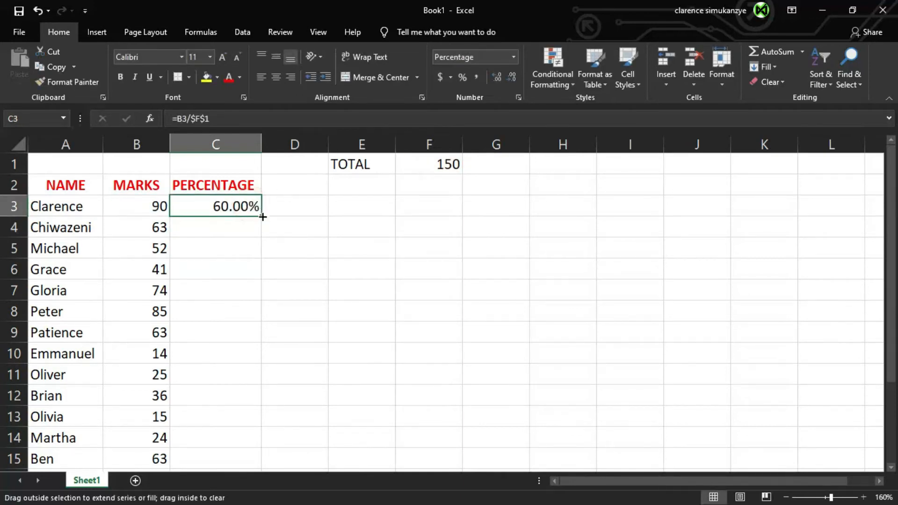
double_click(260, 214)
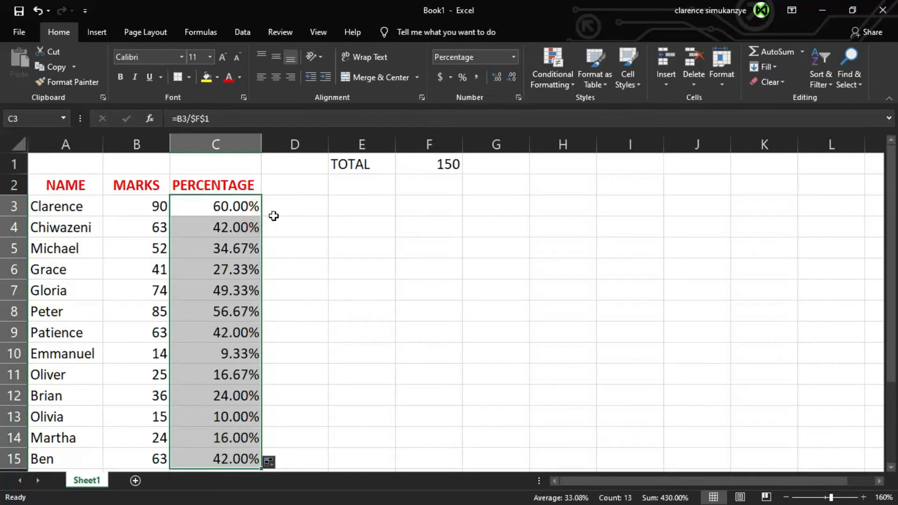
left_click(273, 215)
left_click(236, 242)
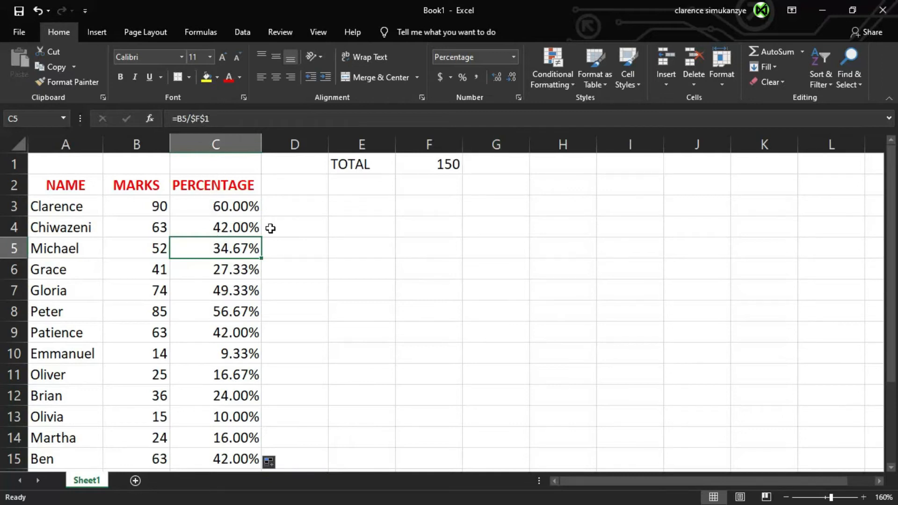
left_click(226, 273)
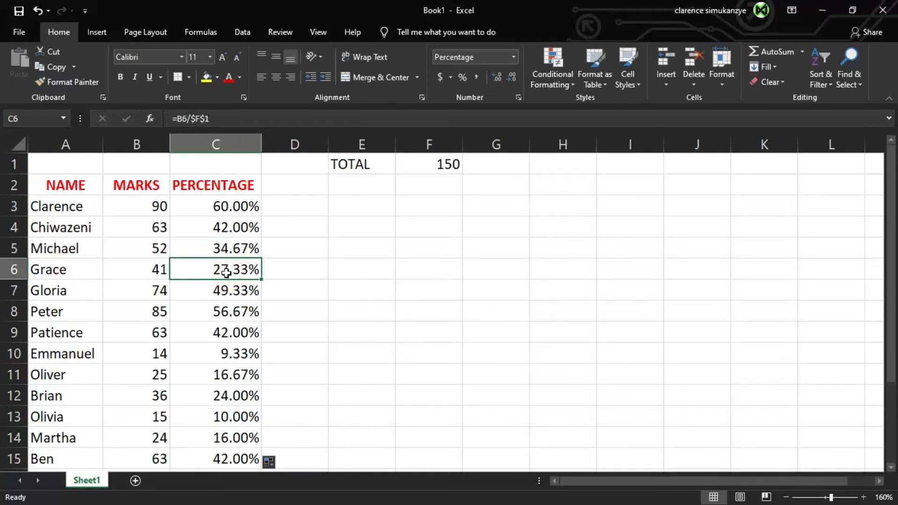
left_click(219, 205)
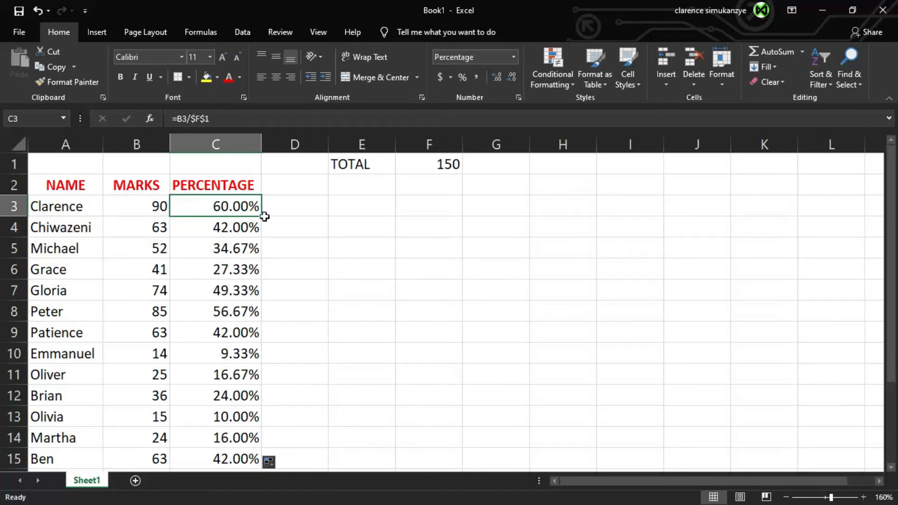
left_click(285, 206)
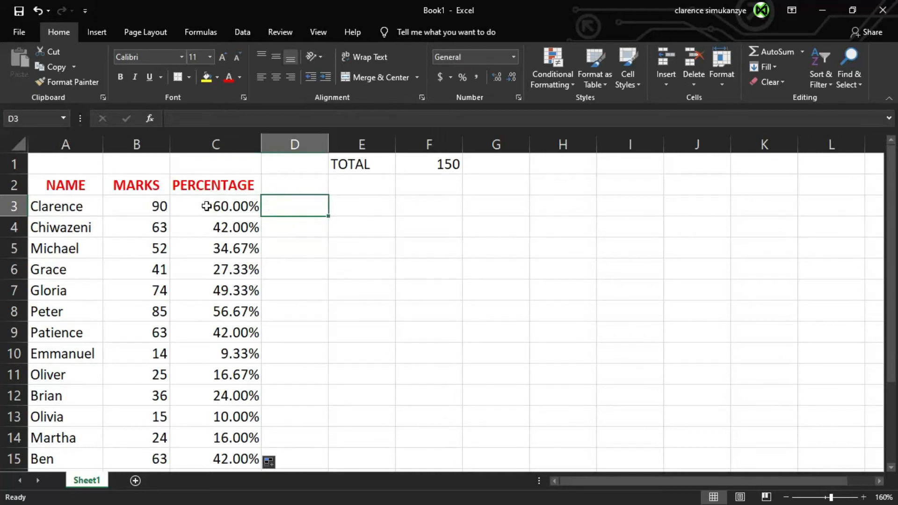
left_click(206, 207)
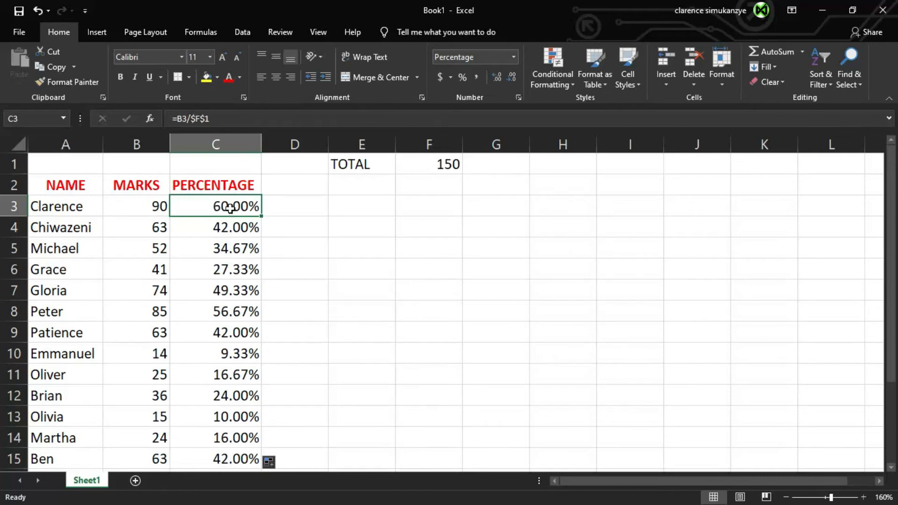
Step: Format the percentages in C3:C15 to show one decimal place
left_click_drag(230, 209, 225, 449)
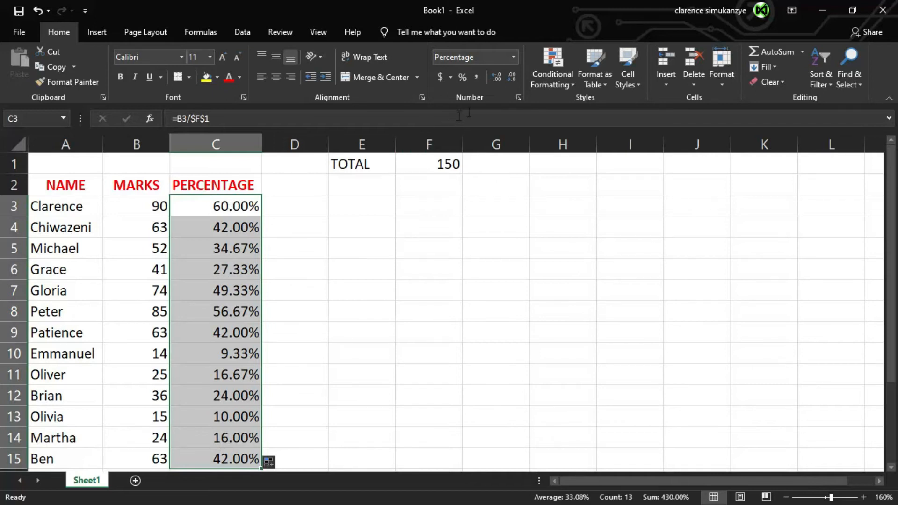
left_click(498, 77)
left_click(498, 78)
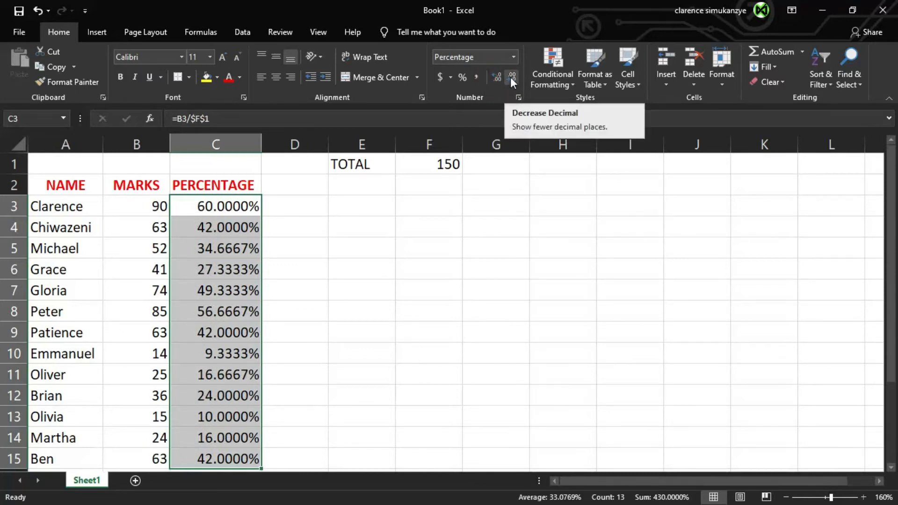
left_click(511, 78)
left_click(511, 78)
left_click(511, 77)
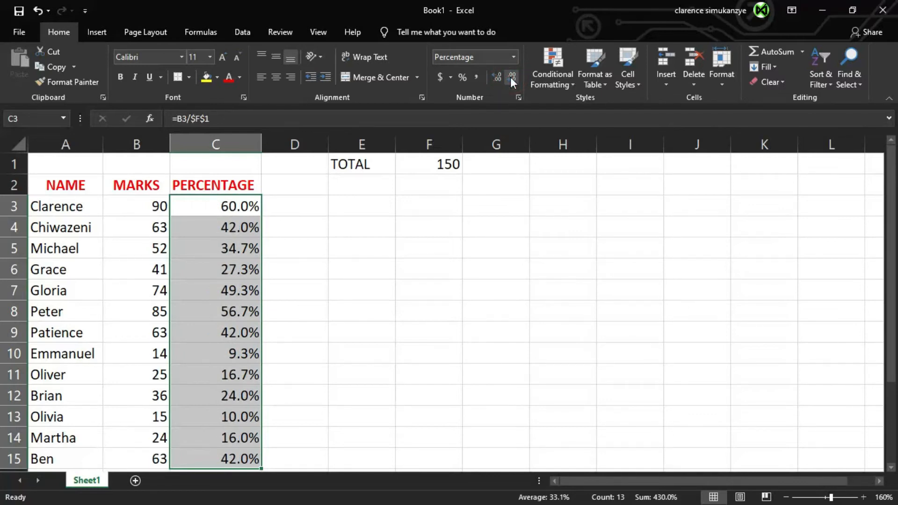
left_click(511, 78)
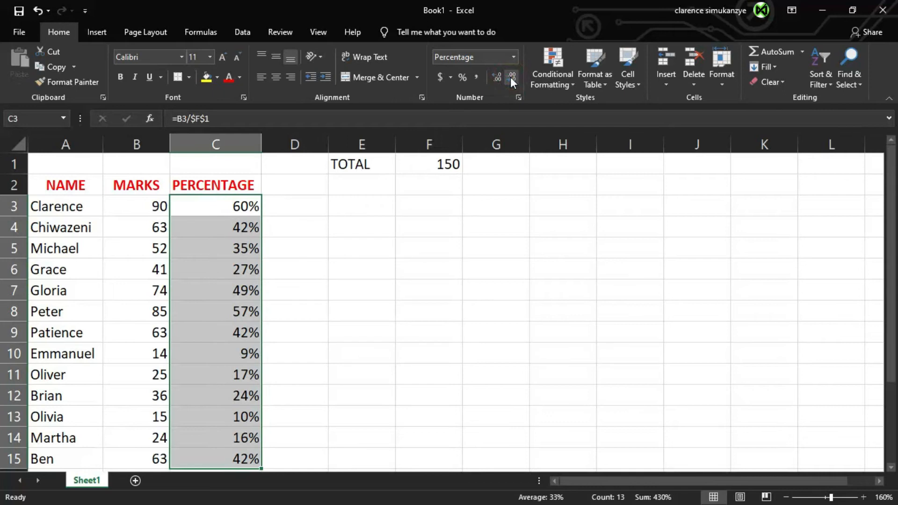
left_click(497, 81)
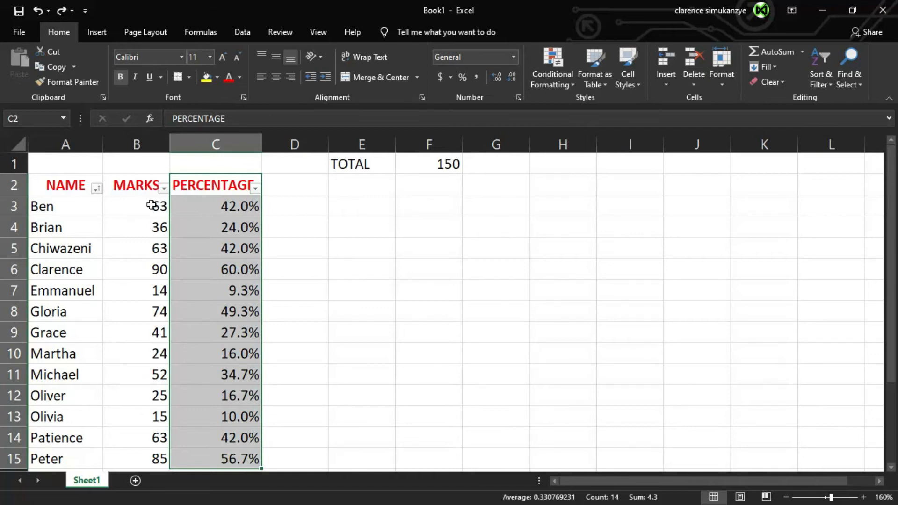
Step: Copy the marks in B3:B15 and paste them into column G starting at G3
left_click_drag(150, 205, 139, 433)
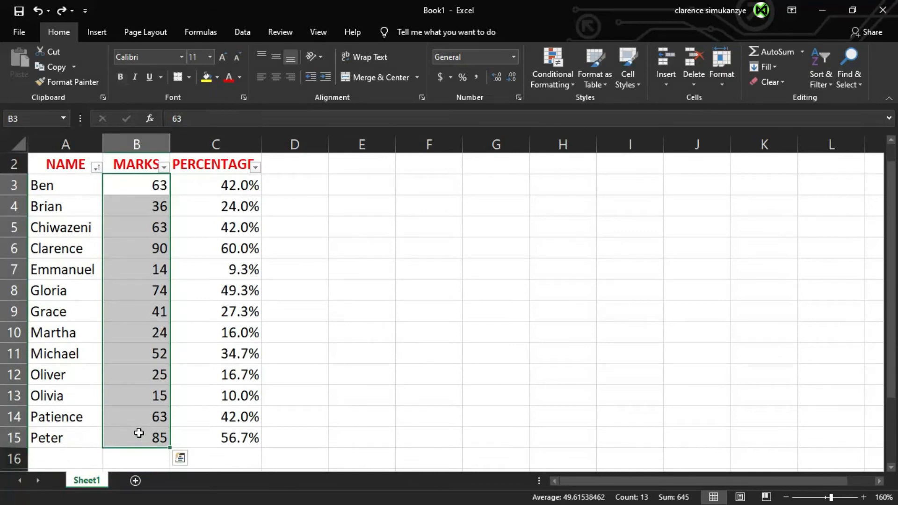
key("ctrl+c")
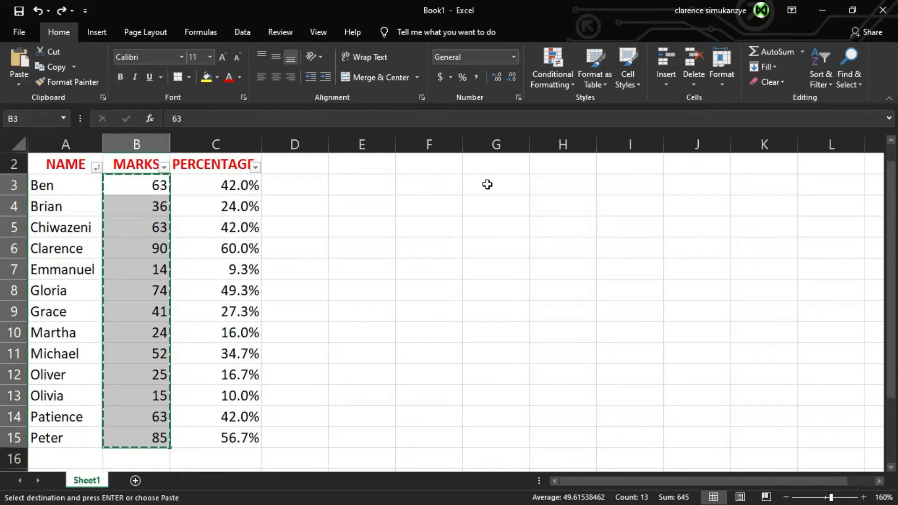
left_click(487, 184)
key("ctrl+v")
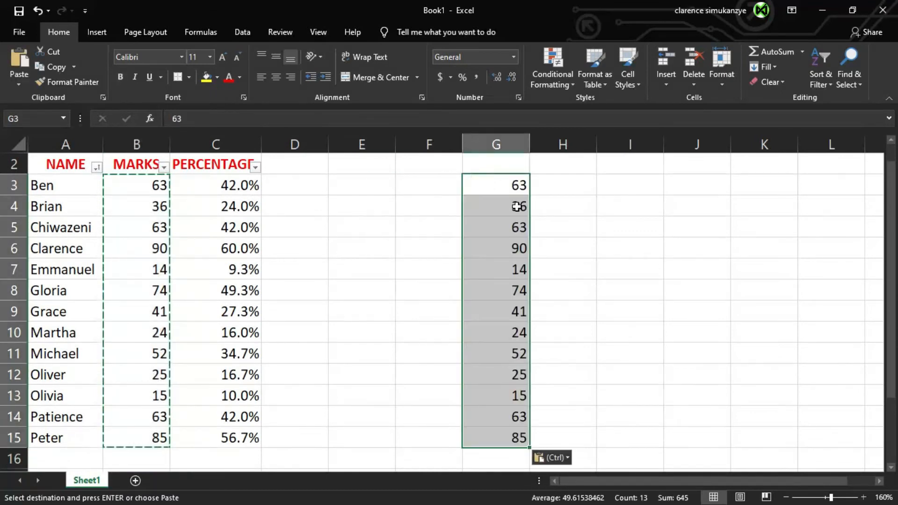
scroll(517, 206, "up", 1)
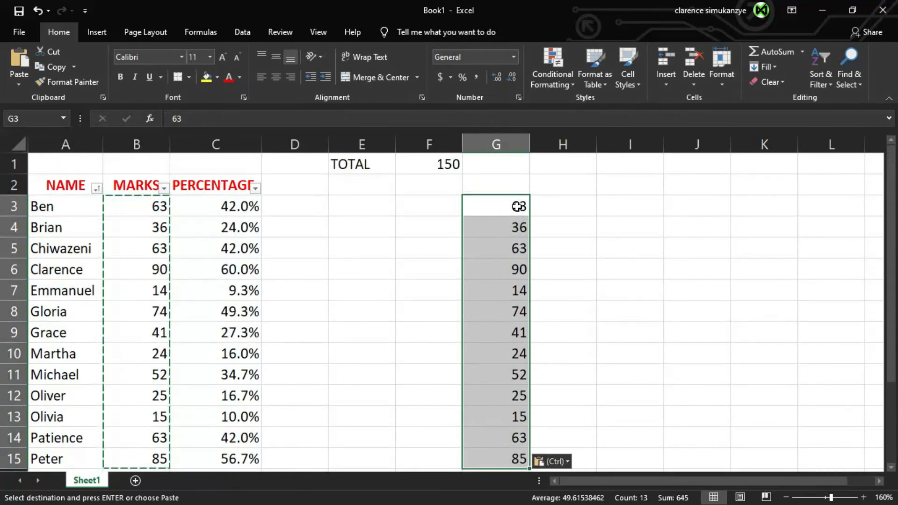
Step: Try the Short Date format on the copied marks in G3:G15, and replace it with the Number format
left_click(513, 57)
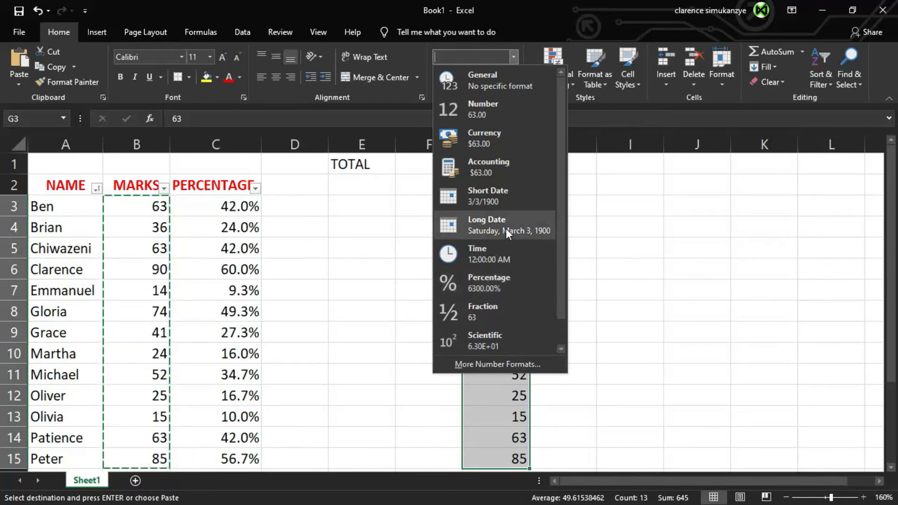
left_click(498, 200)
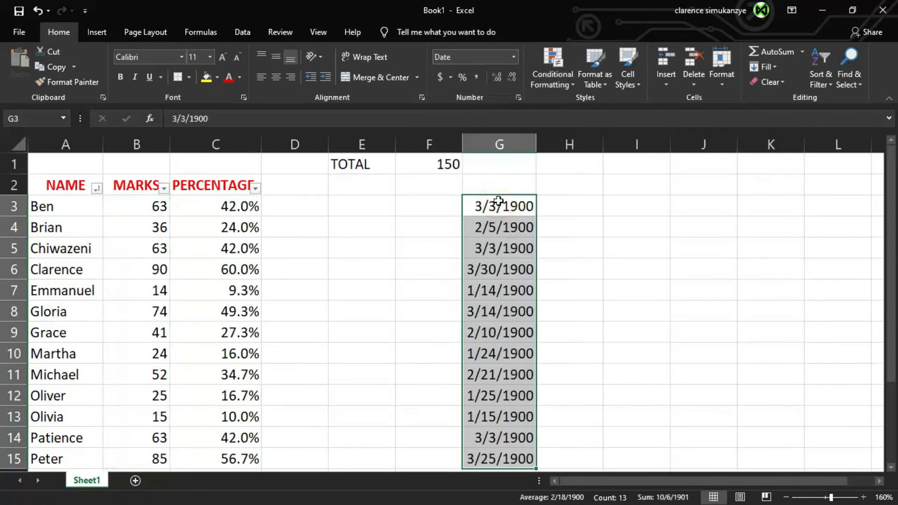
left_click(514, 57)
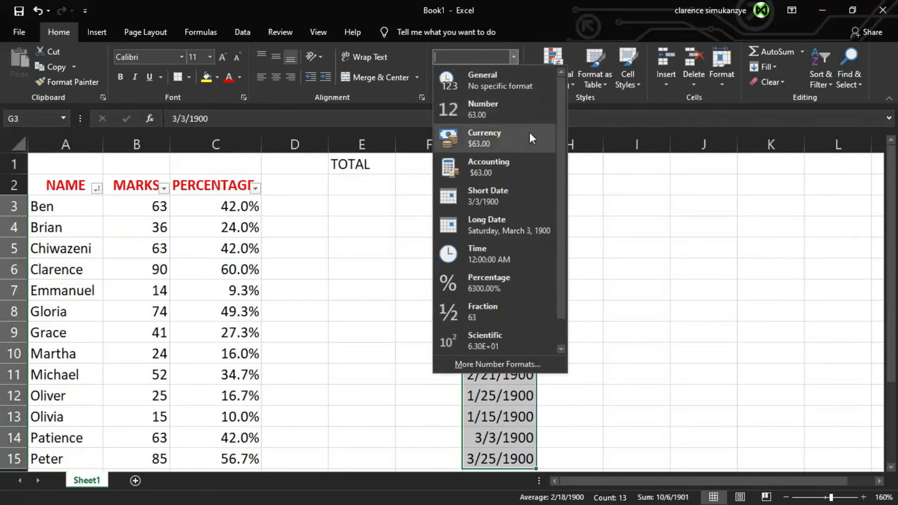
left_click(523, 114)
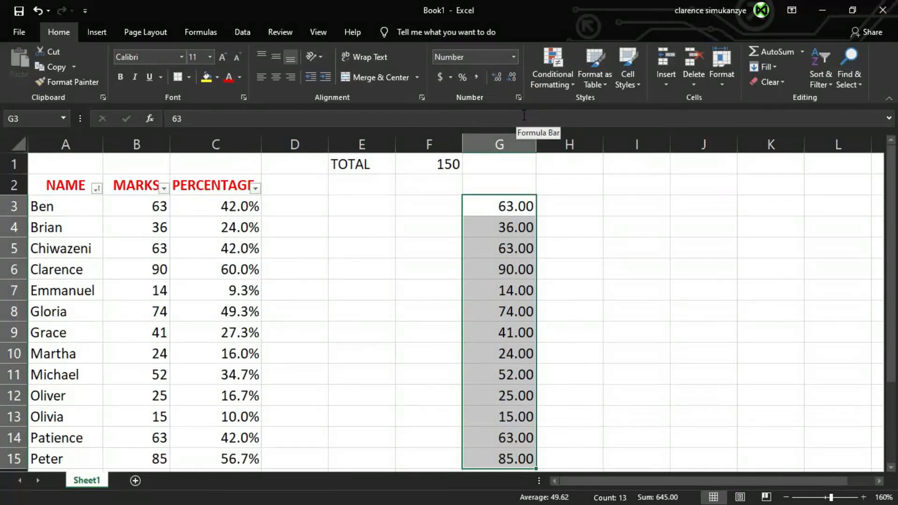
Step: Apply the € Euro (€ 123) accounting format to the copied marks in G3:G15
left_click(450, 77)
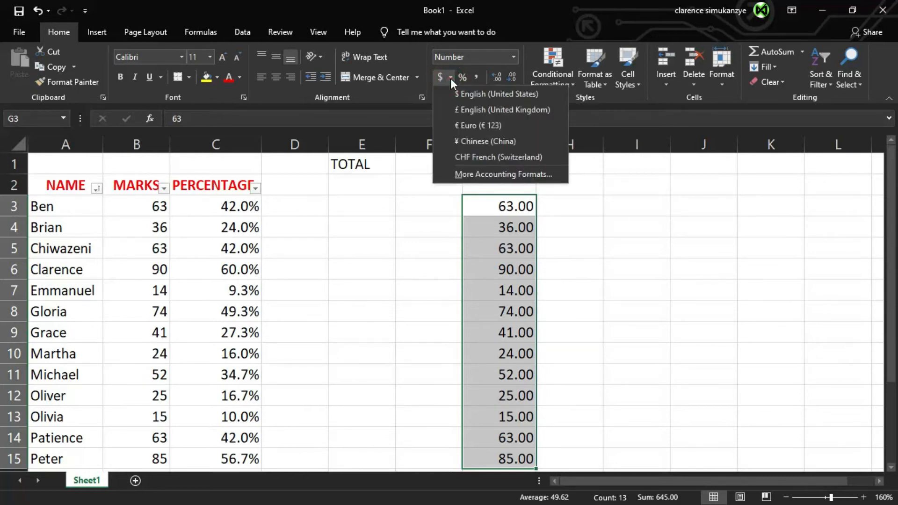
left_click(467, 127)
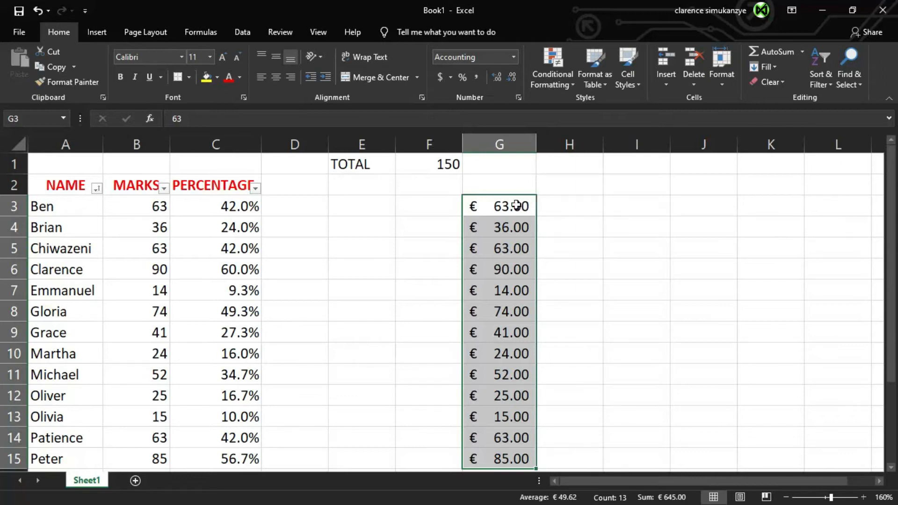
Step: Apply the Currency format with the ZMW symbol and two decimal places to the copied marks in G3:G15
left_click(513, 57)
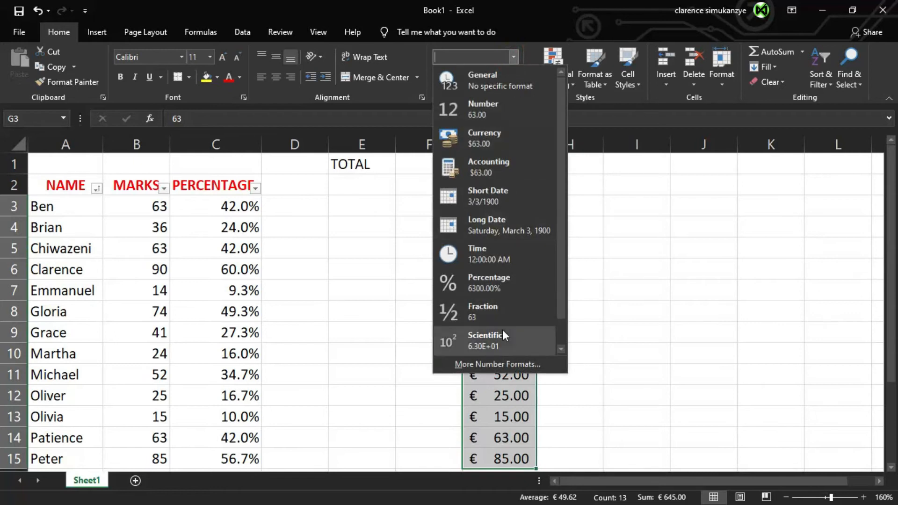
left_click(501, 364)
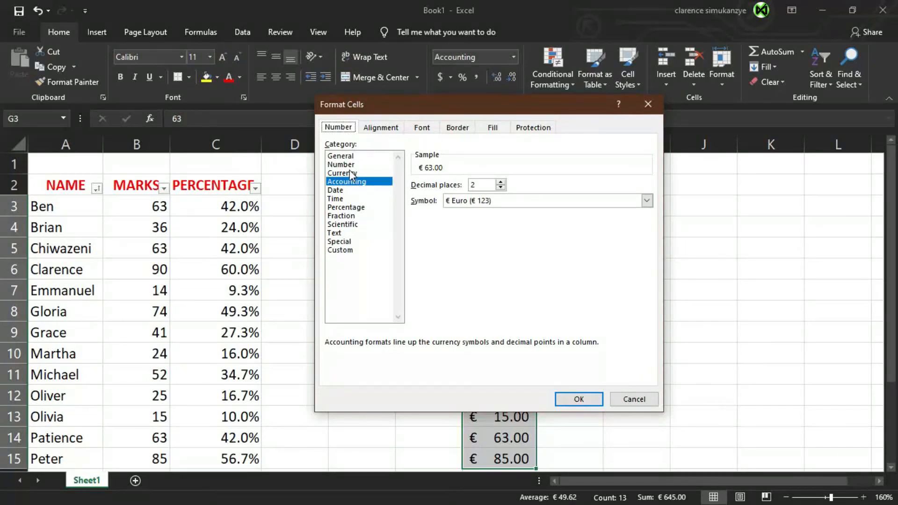
left_click(349, 173)
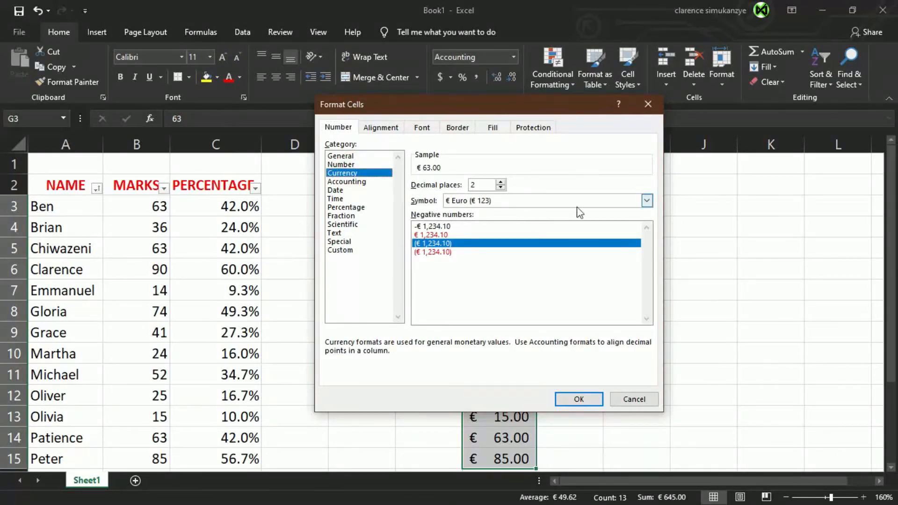
left_click(647, 201)
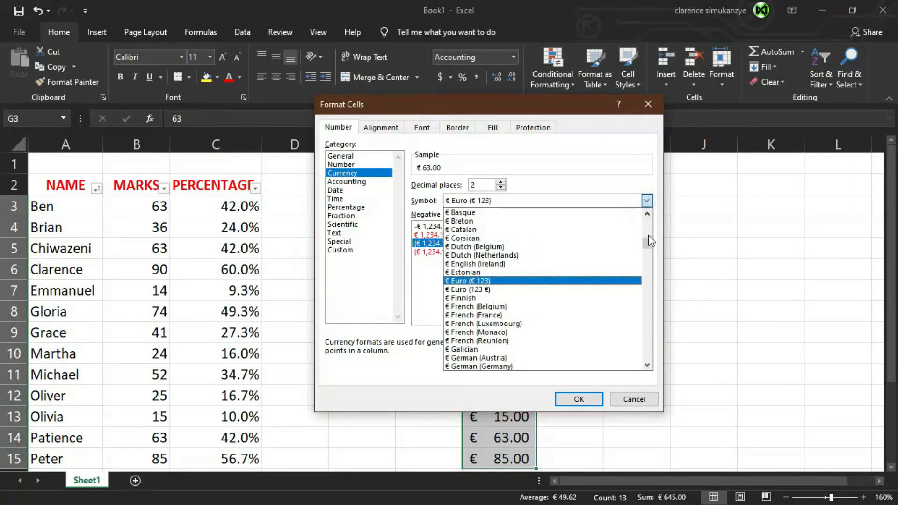
left_click_drag(650, 246, 644, 382)
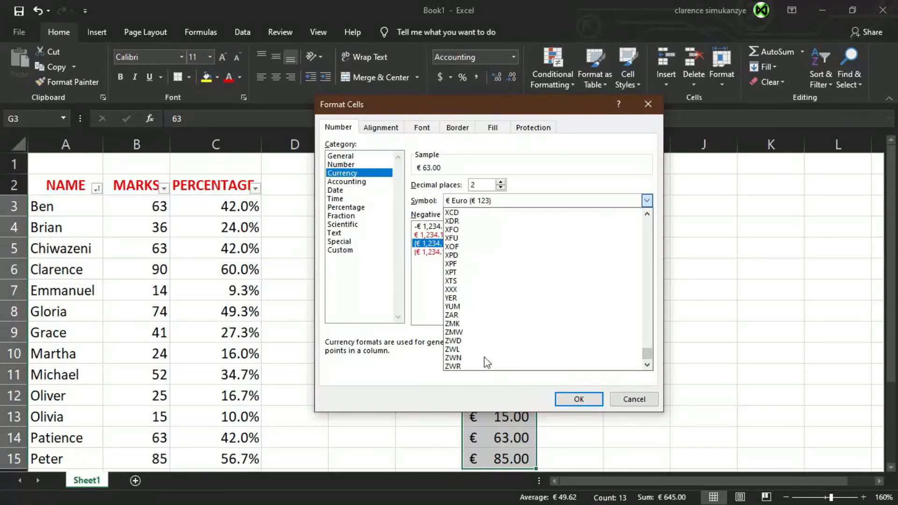
left_click(475, 333)
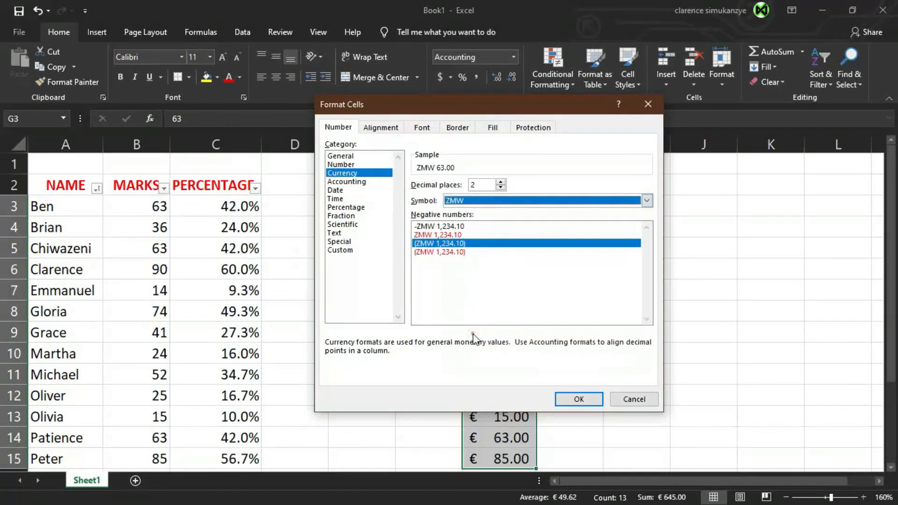
left_click(582, 402)
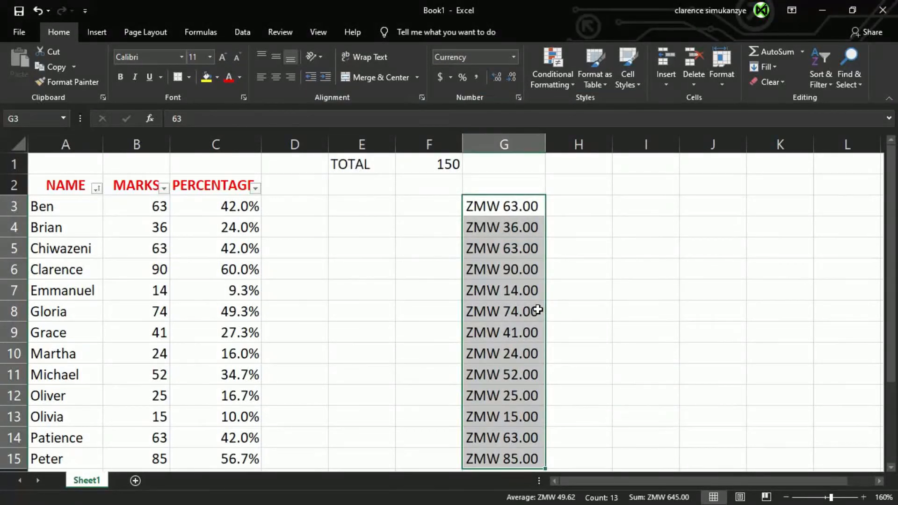
key("ctrl+z")
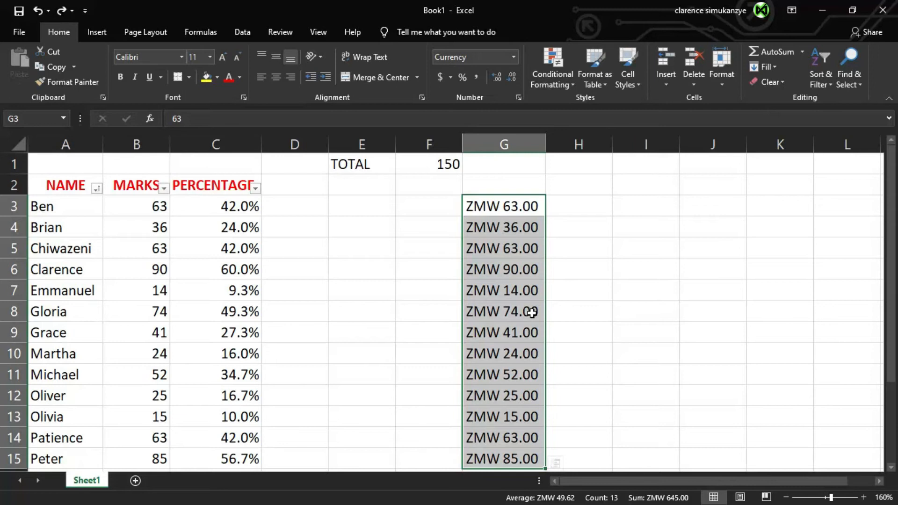
Step: Remove the existing filter from the student table and reapply it to the header row from the PERCENTAGE heading in C2
left_click(243, 31)
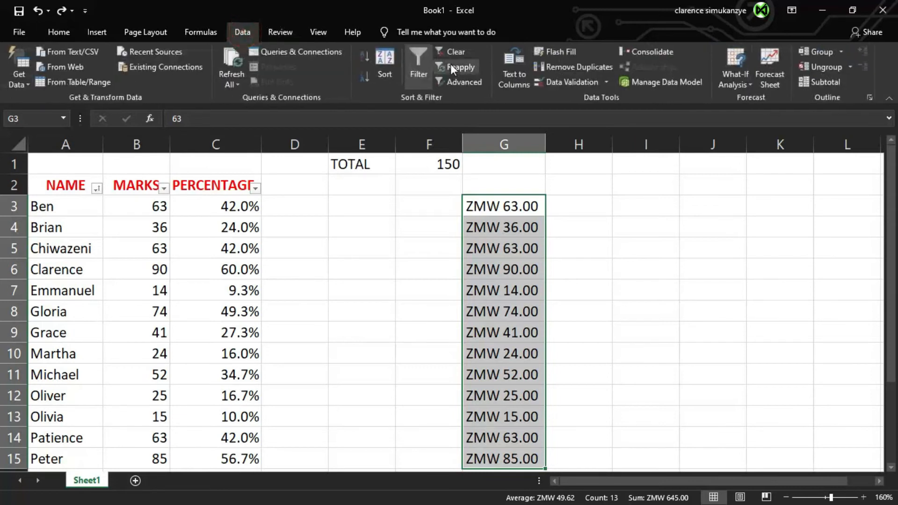
left_click(428, 69)
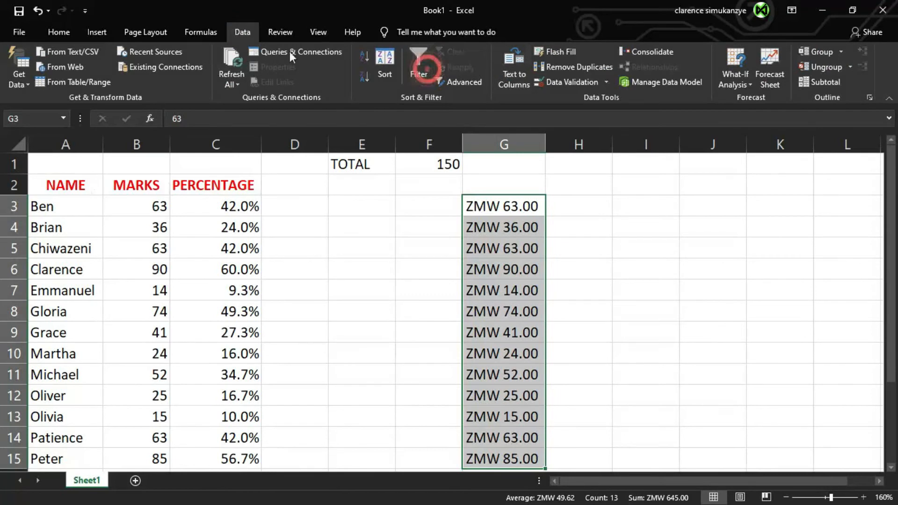
left_click(70, 32)
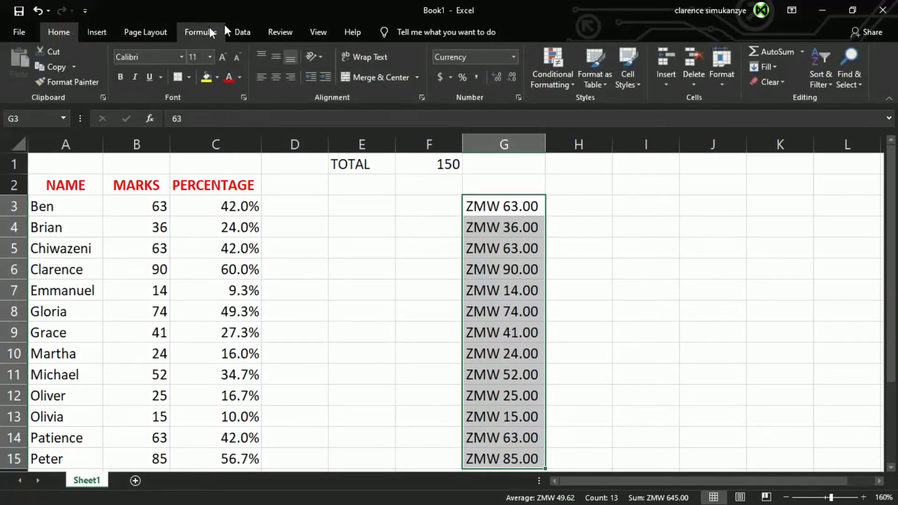
left_click(187, 189)
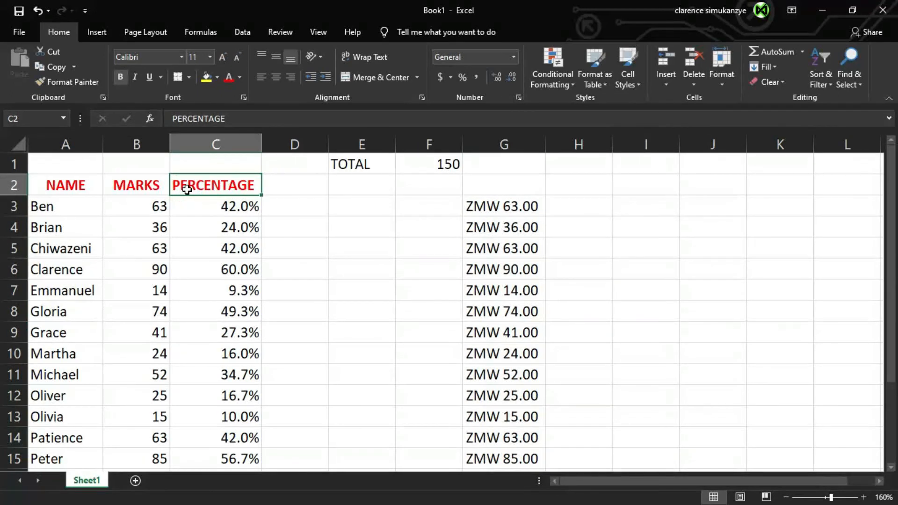
left_click(241, 34)
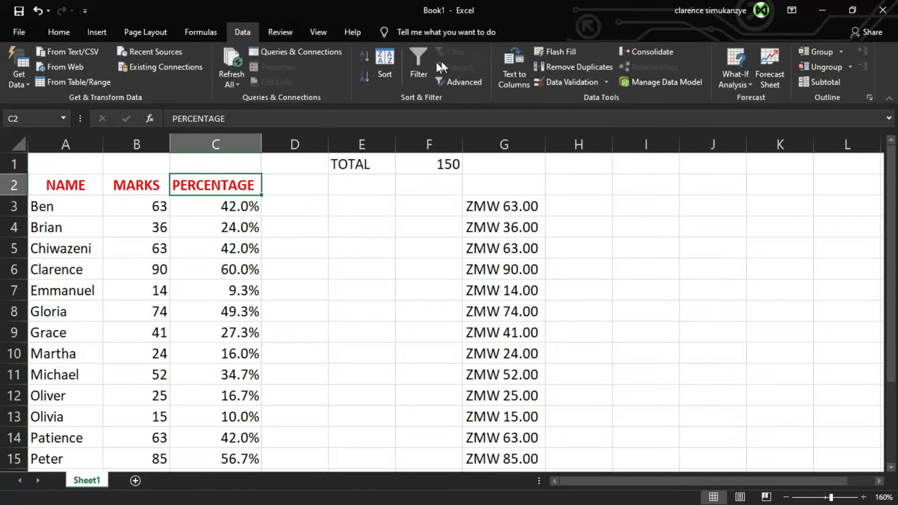
left_click(422, 74)
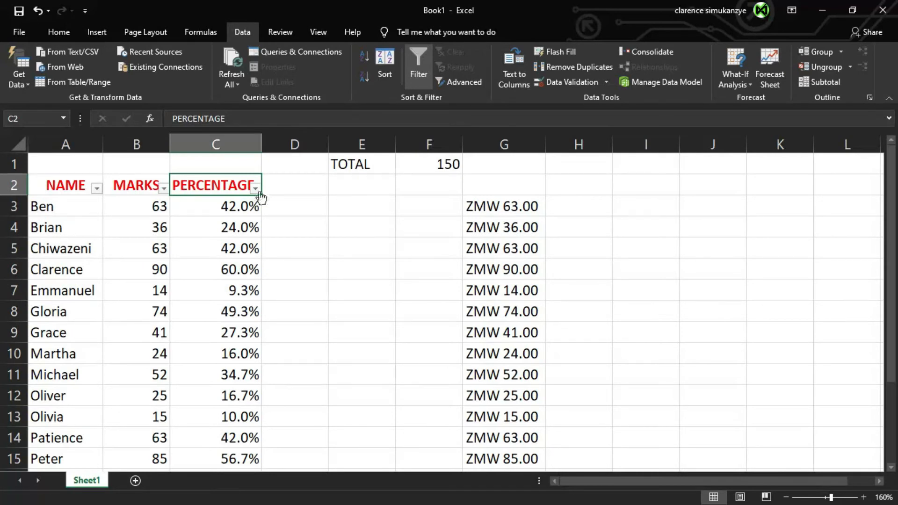
Step: Sort the student table by MARKS from smallest to largest, and check the two lowest-scoring records in rows 3 and 4
left_click(164, 188)
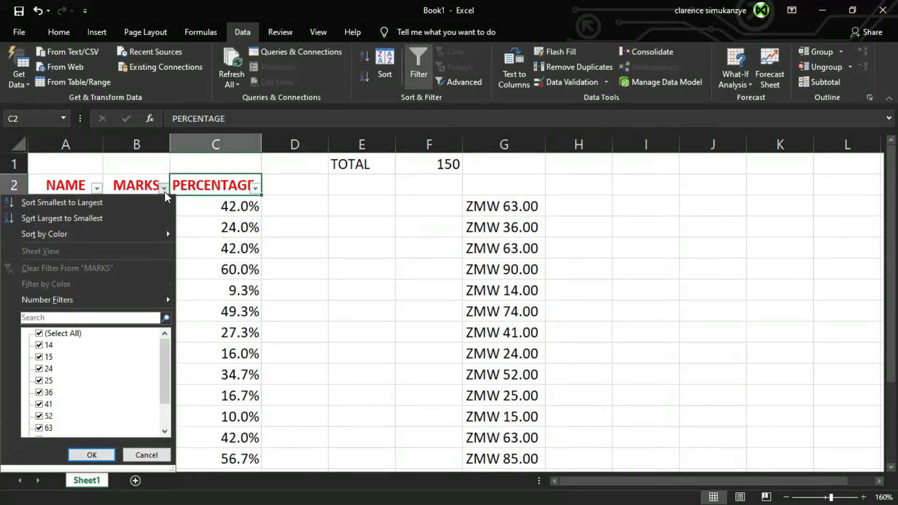
left_click(129, 203)
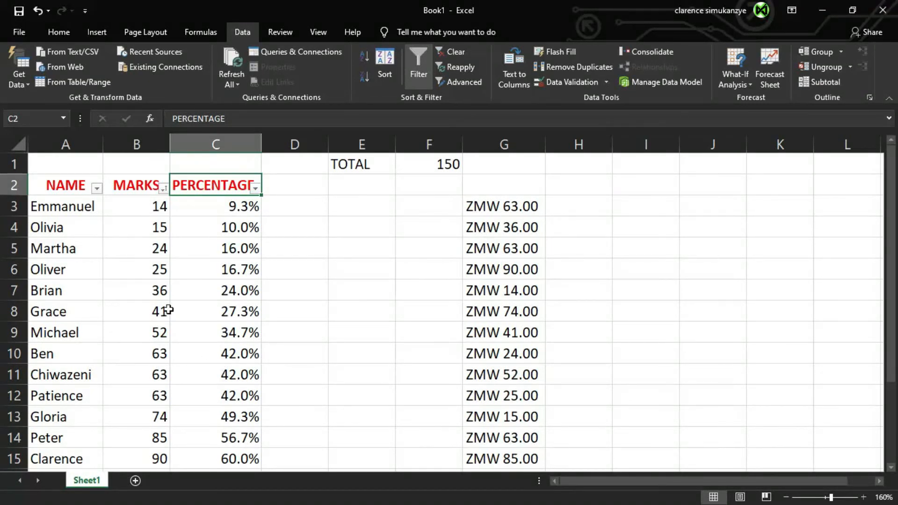
left_click_drag(84, 207, 250, 206)
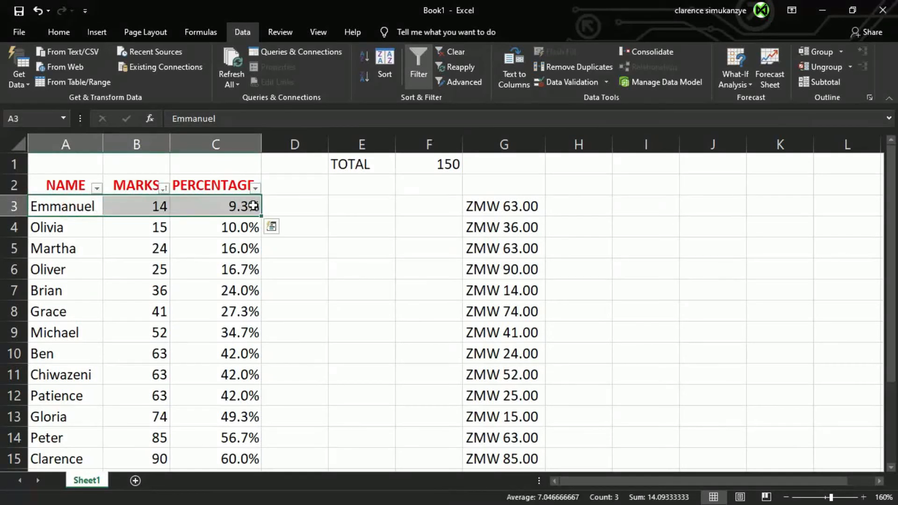
left_click_drag(53, 223, 178, 225)
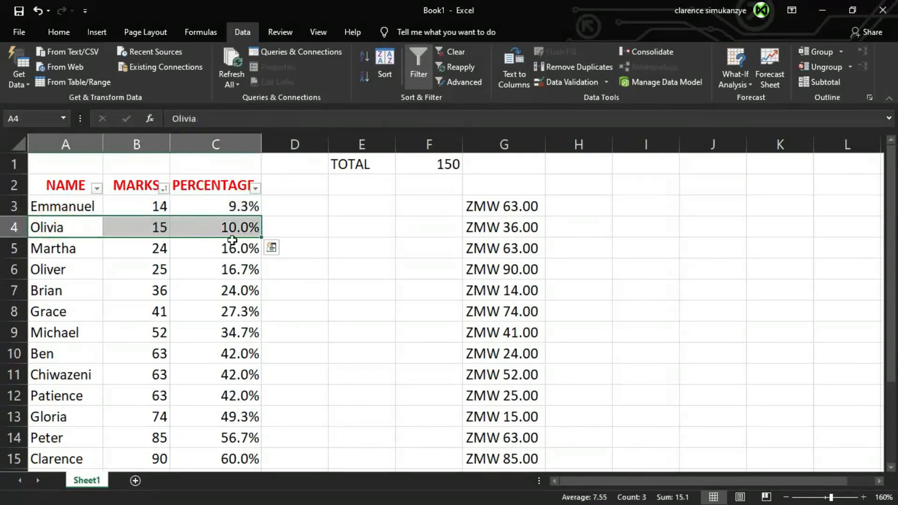
left_click(323, 252)
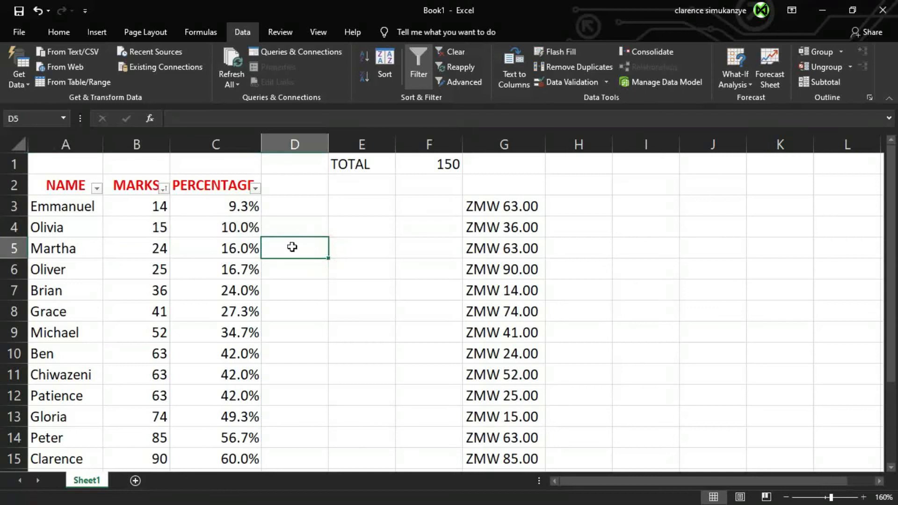
Step: Try filtering the MARKS column to values greater than 20, and undo the filter
left_click(255, 188)
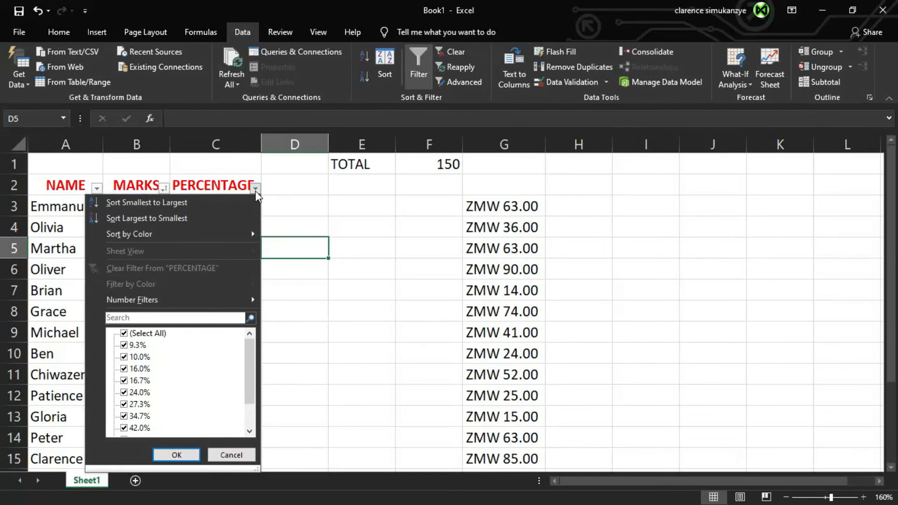
left_click(164, 188)
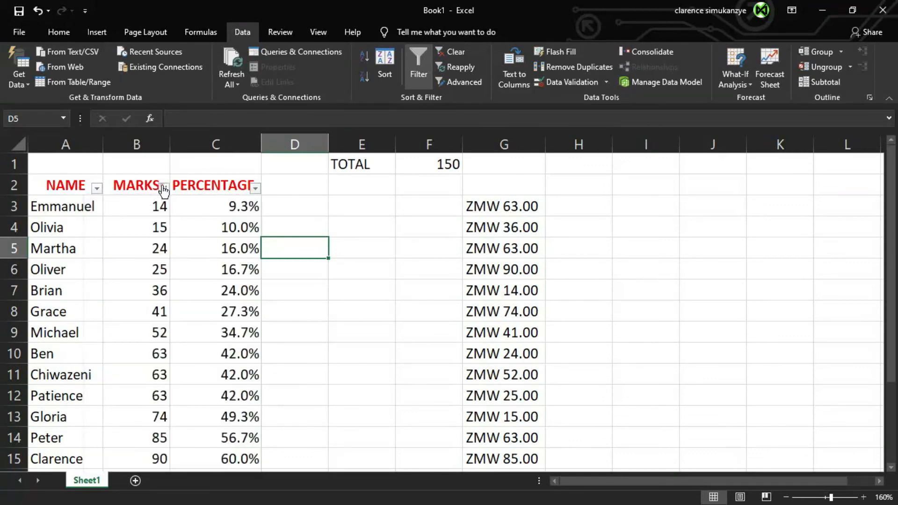
left_click(164, 188)
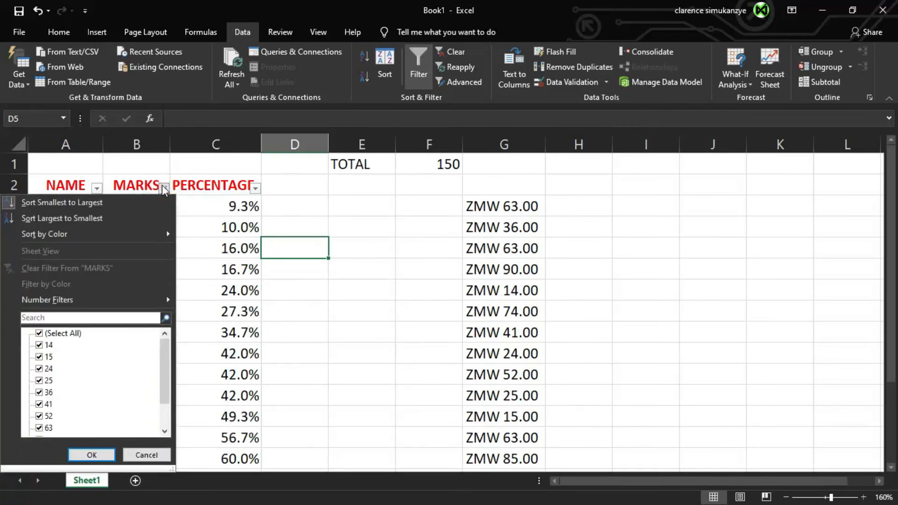
mouse_move(153, 301)
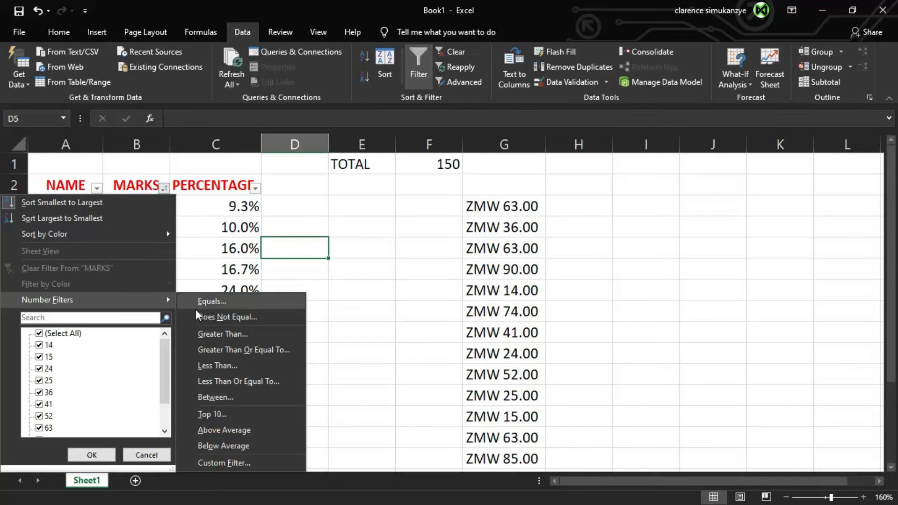
left_click(225, 333)
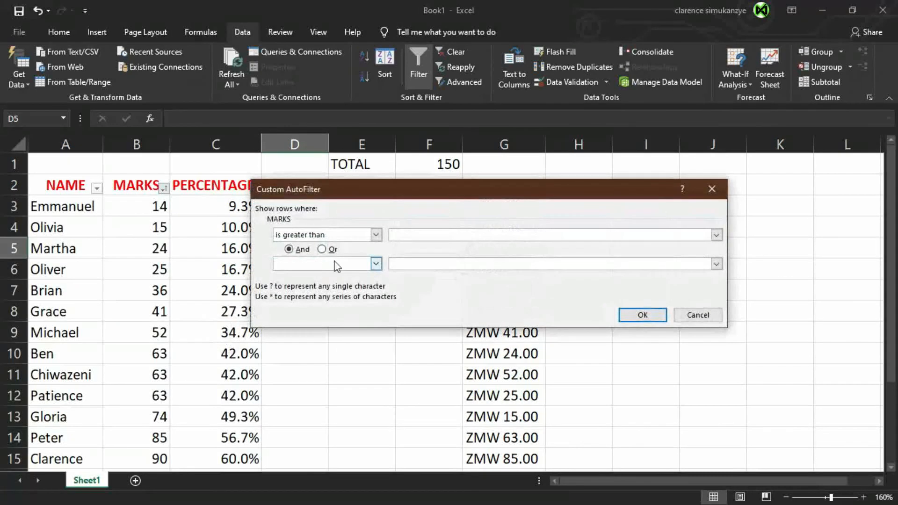
type("20")
left_click(653, 319)
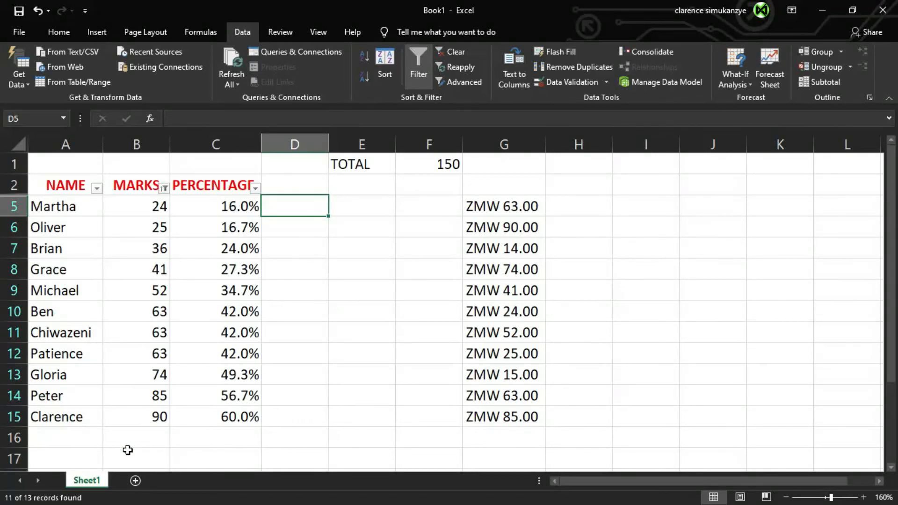
key("ctrl+z")
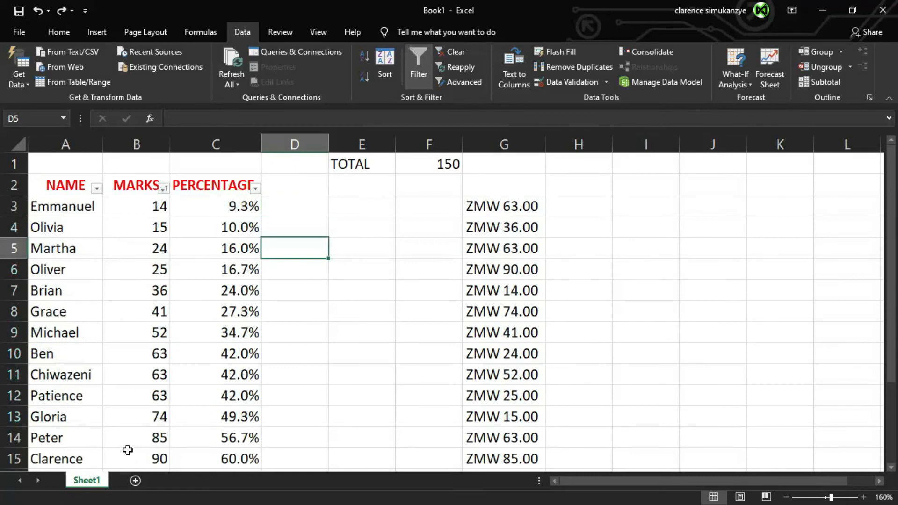
scroll(128, 450, "down", 1)
scroll(128, 450, "up", 1)
Step: Try filtering the MARKS column to values greater than 35, select the matching students' names, and undo the filter
left_click(164, 189)
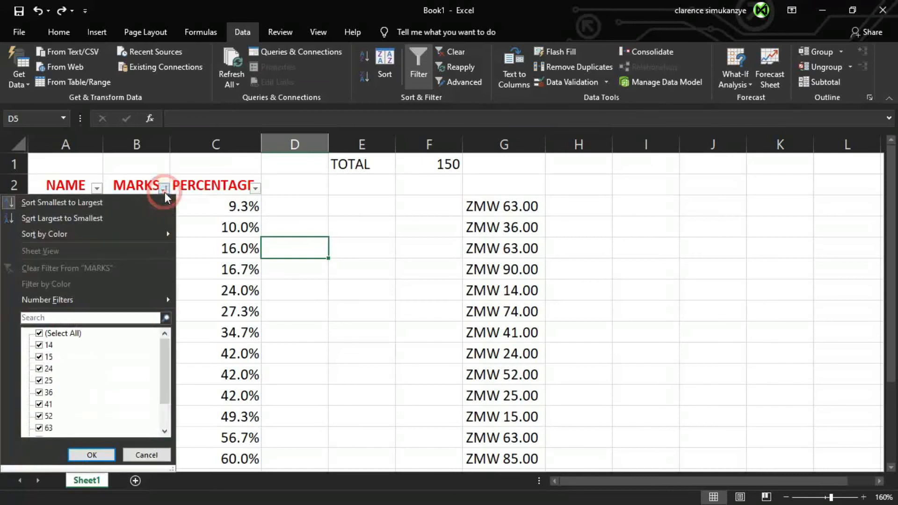
left_click(216, 216)
left_click(141, 208)
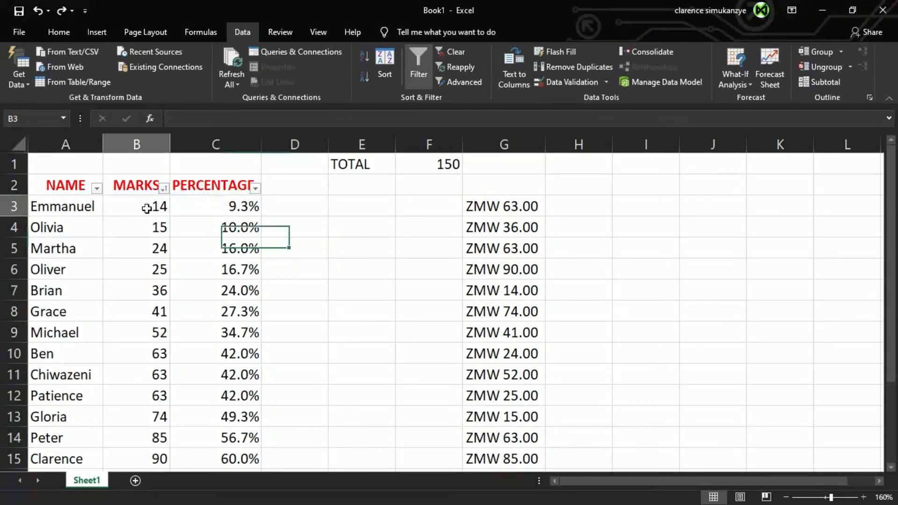
left_click(164, 189)
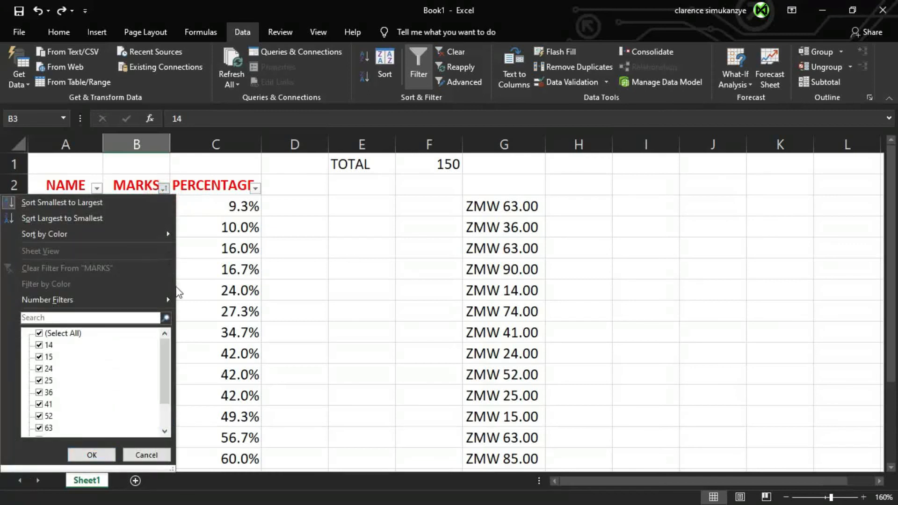
mouse_move(164, 300)
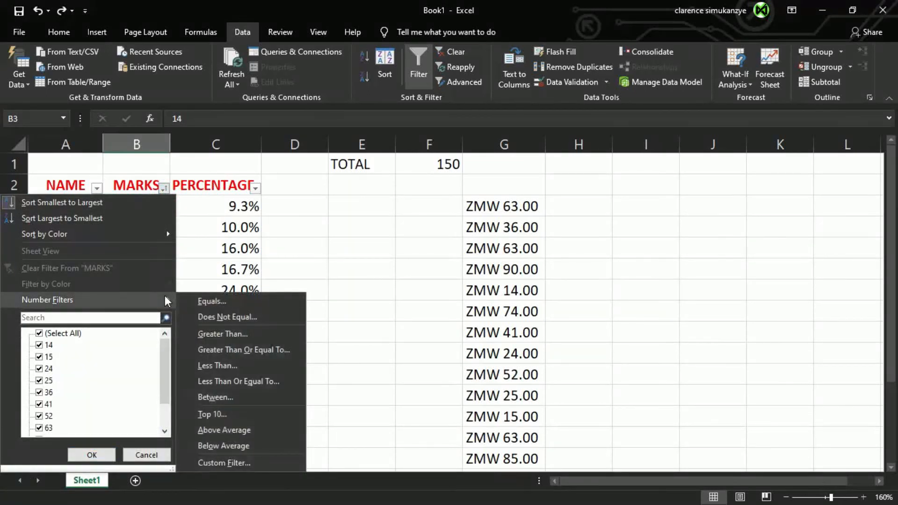
left_click(223, 334)
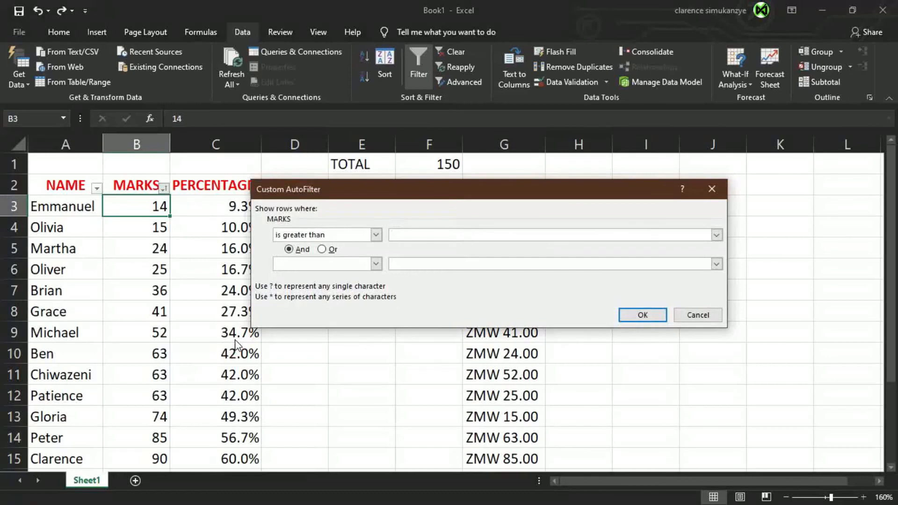
type("35")
key("Return")
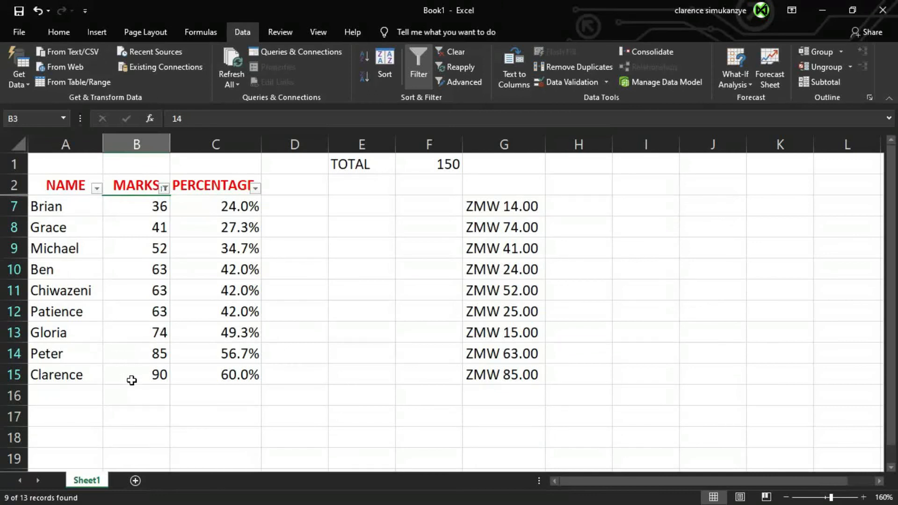
left_click_drag(131, 380, 64, 386)
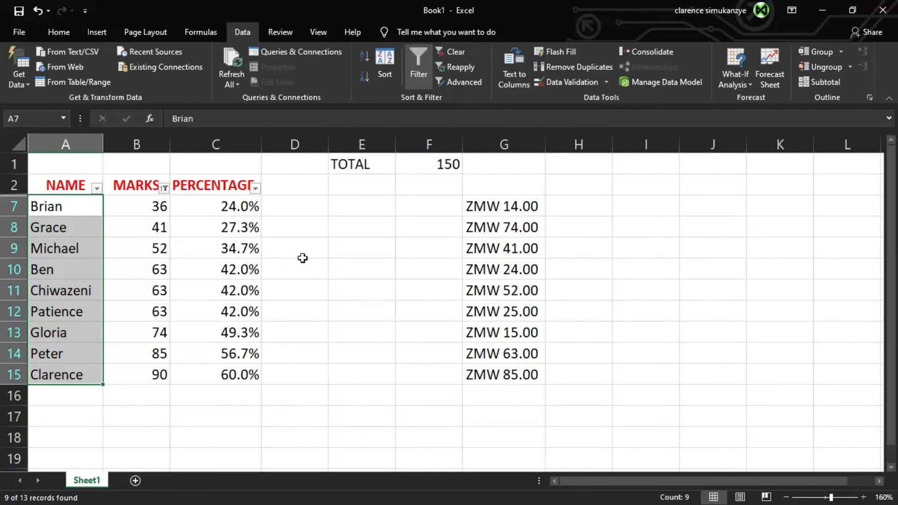
key("ctrl+z")
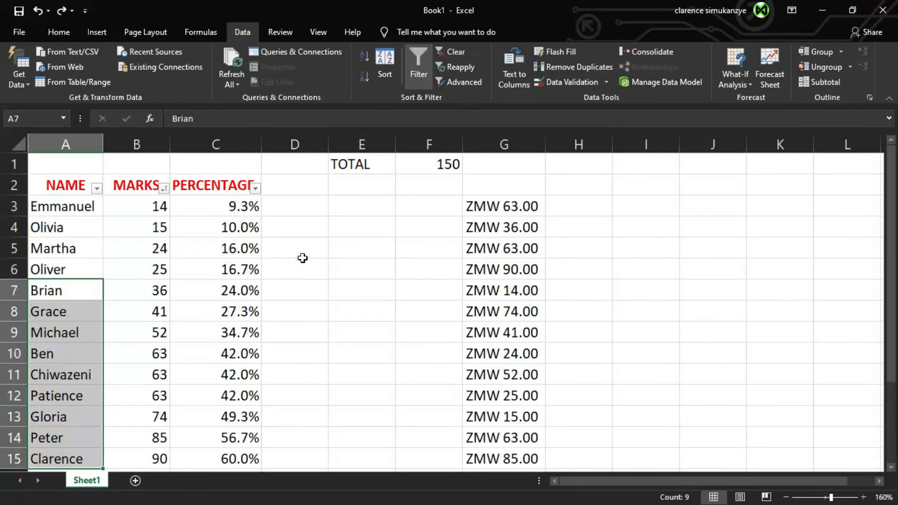
left_click(255, 188)
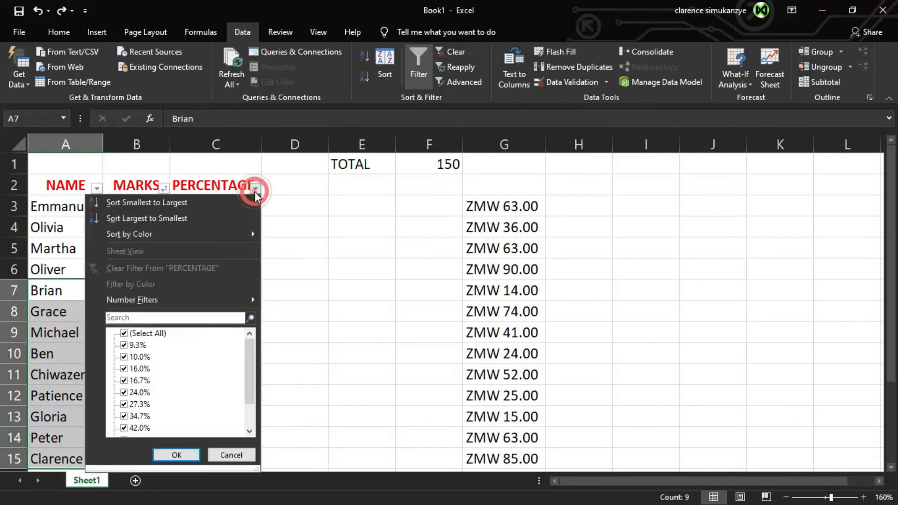
left_click(276, 229)
left_click(275, 225)
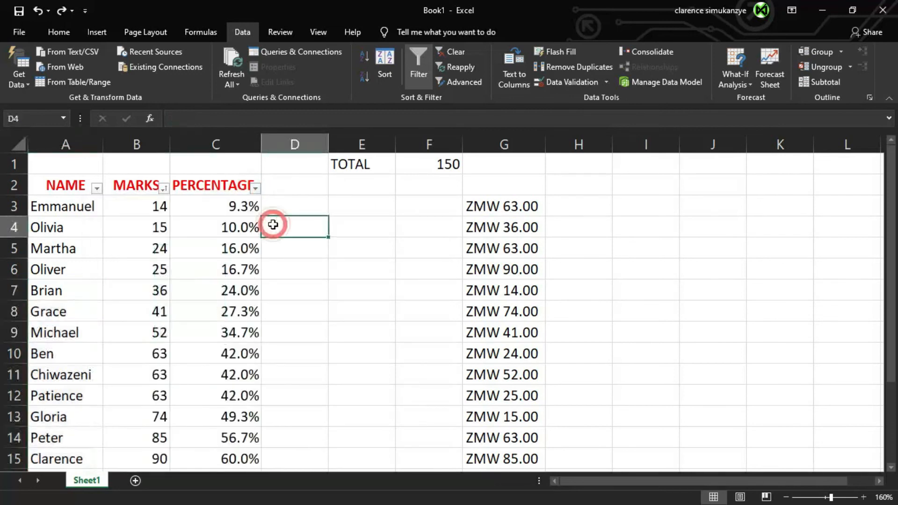
Step: Filter the PERCENTAGE column to show only values greater than 0.2
left_click(255, 189)
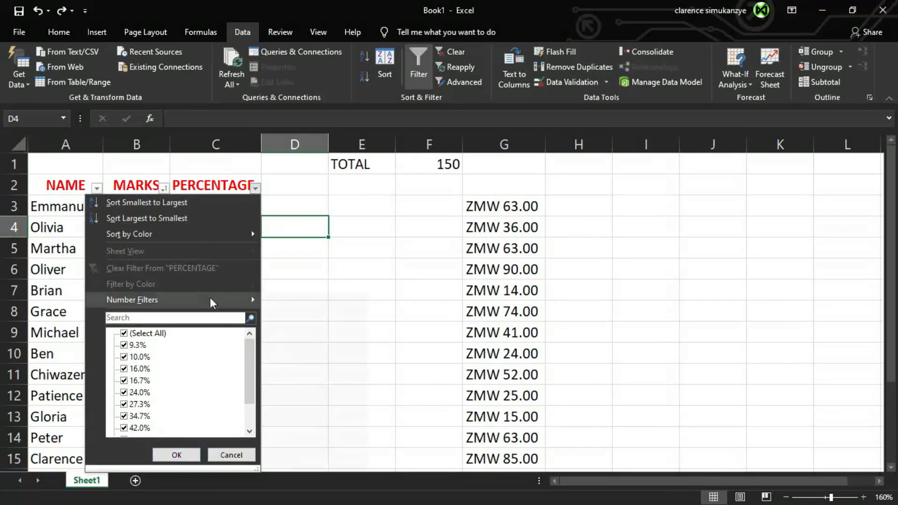
mouse_move(210, 298)
left_click(304, 332)
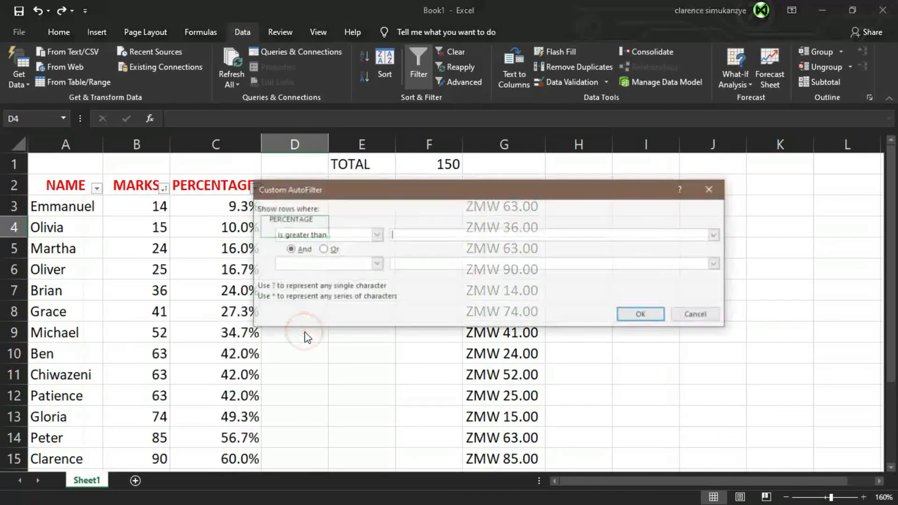
left_click_drag(332, 199, 382, 196)
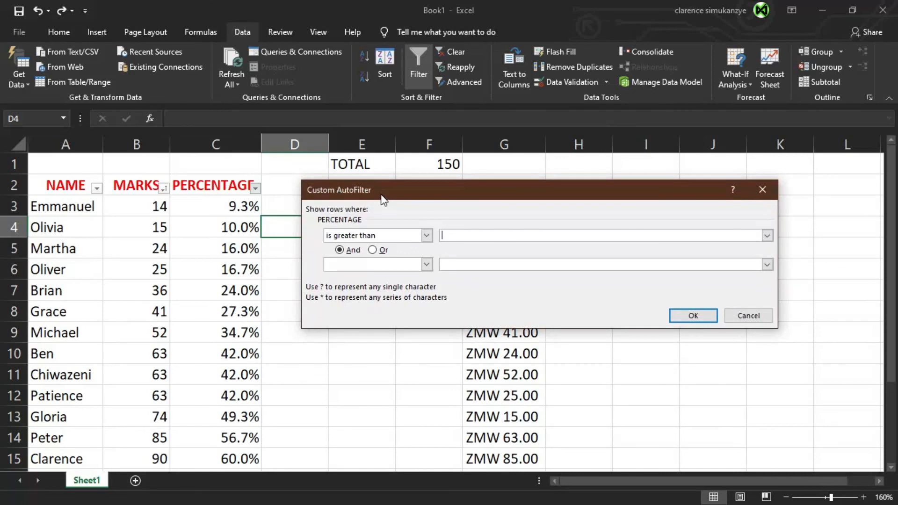
type("0.2")
key("Return")
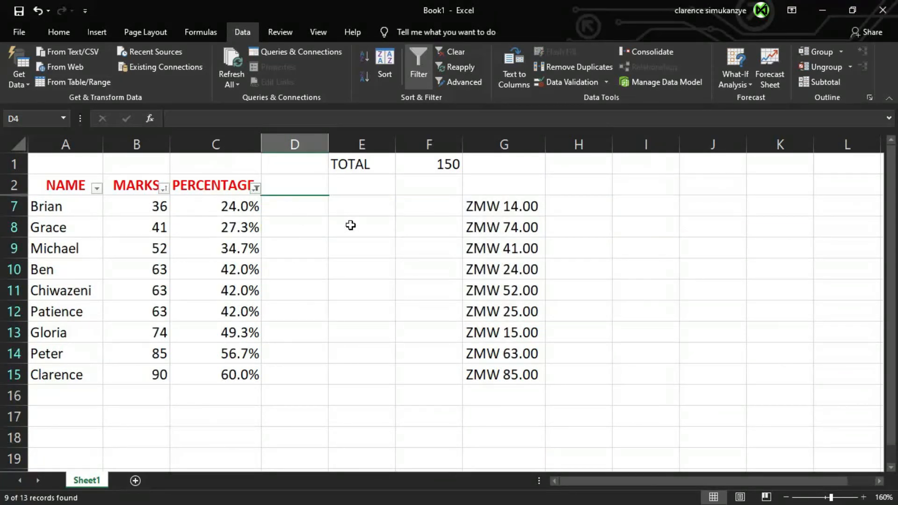
Step: Try changing the PERCENTAGE filter to values greater than 20, and undo that filter change
left_click(255, 187)
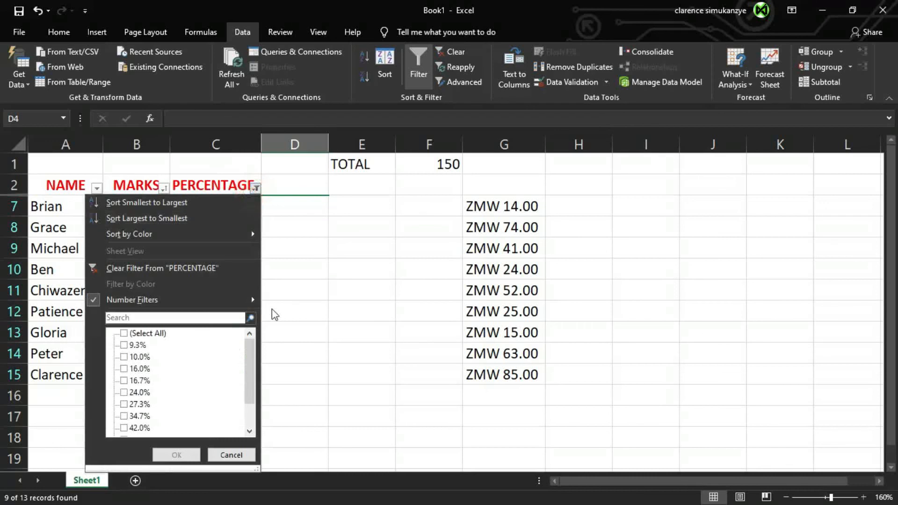
mouse_move(223, 299)
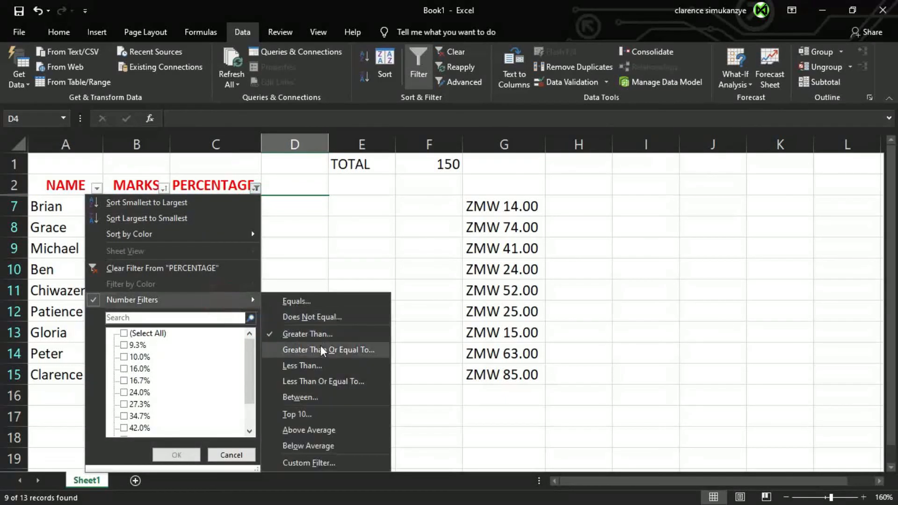
left_click(307, 333)
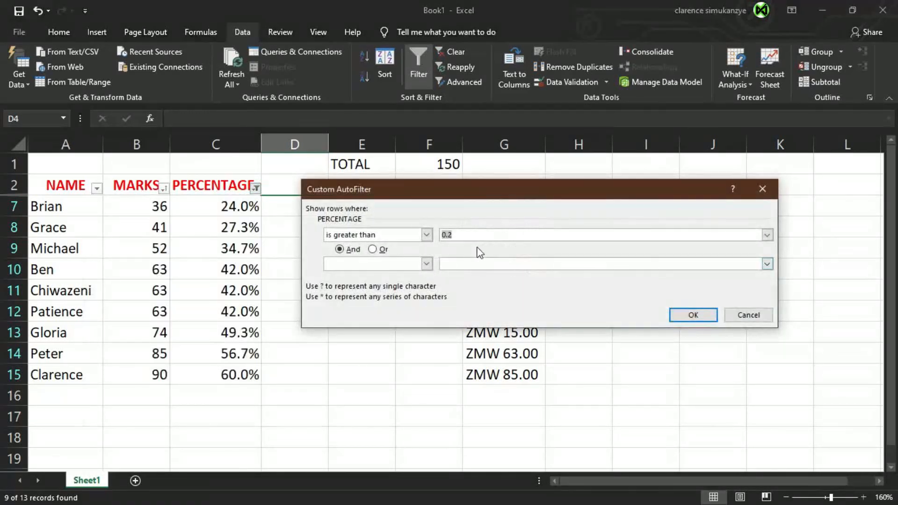
type("20")
key("Return")
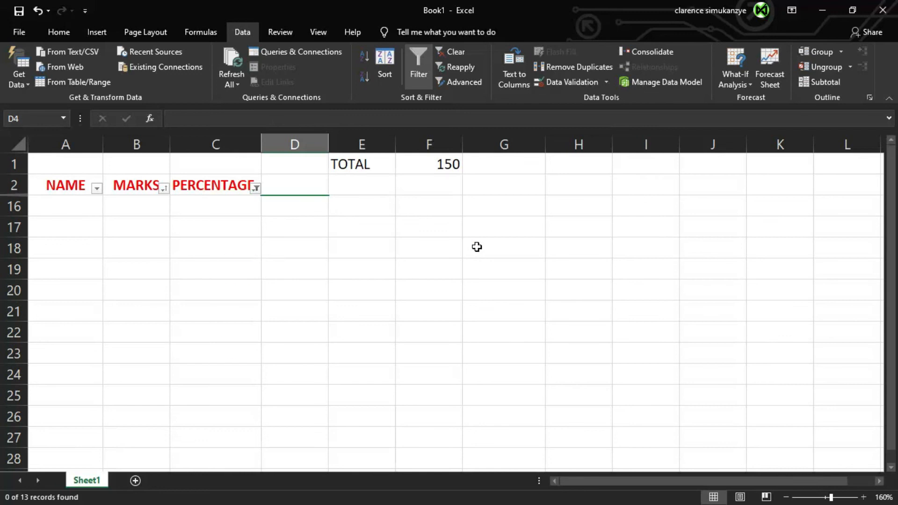
key("ctrl+z")
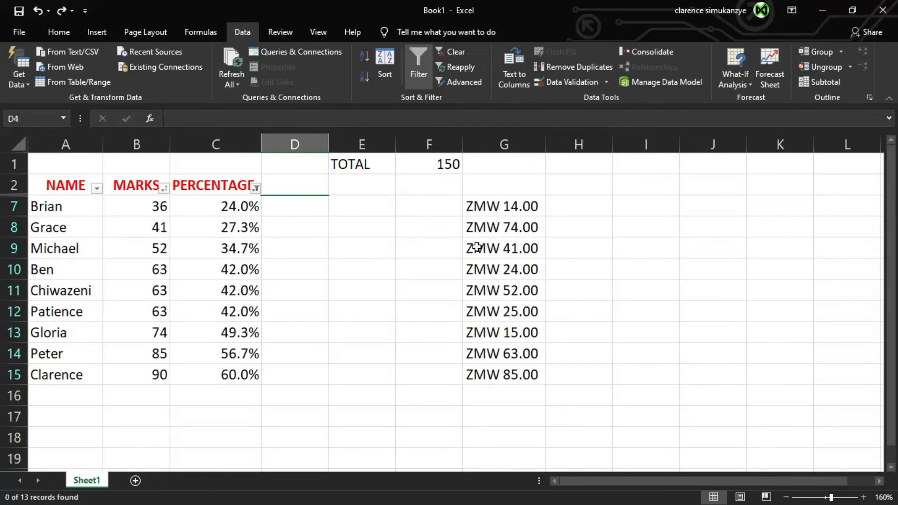